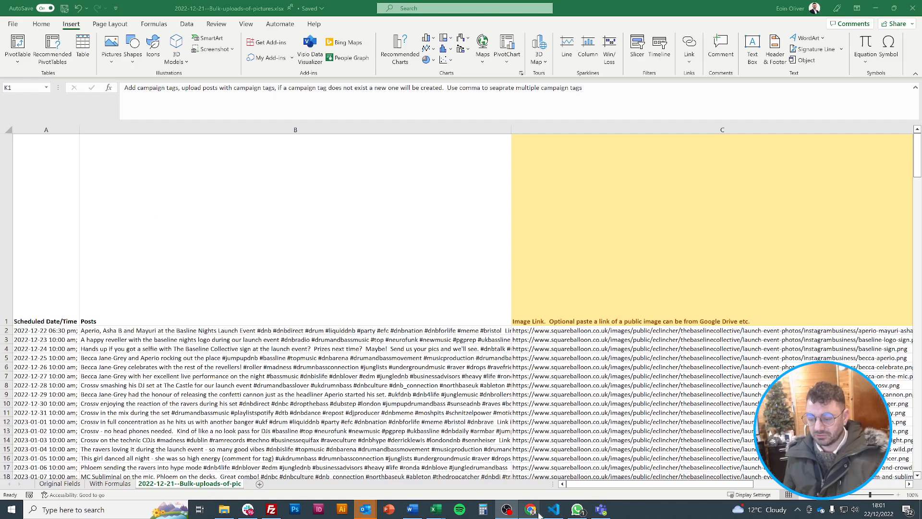
Switch to the eclincher publishing dashboard in Chrome and open its Upload Posts page
mouse_move(536, 514)
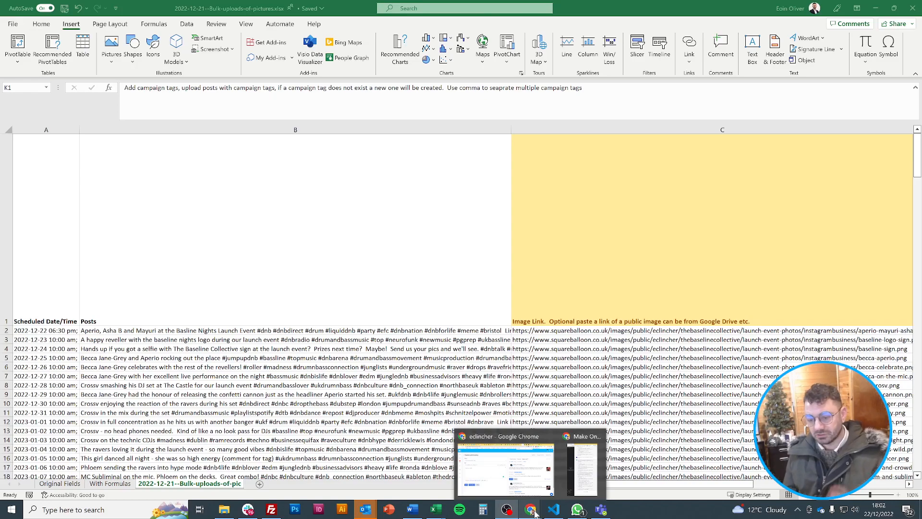
click(504, 468)
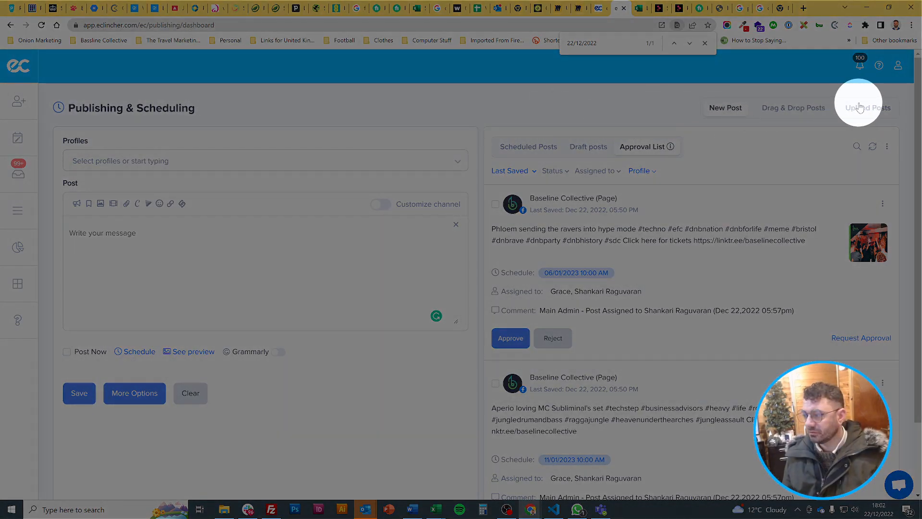
click(868, 110)
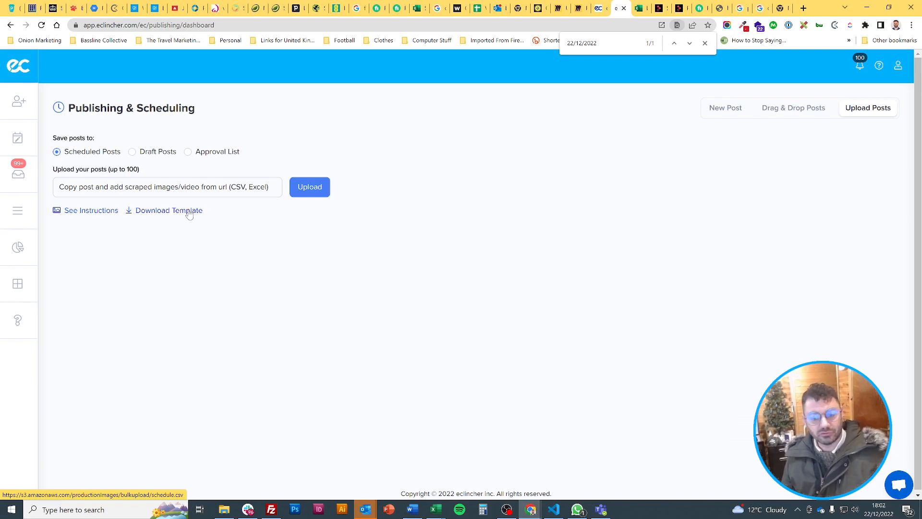
Read the bulk-upload instructions for the post spreadsheet's columns, then close them and the browser's find bar
click(98, 211)
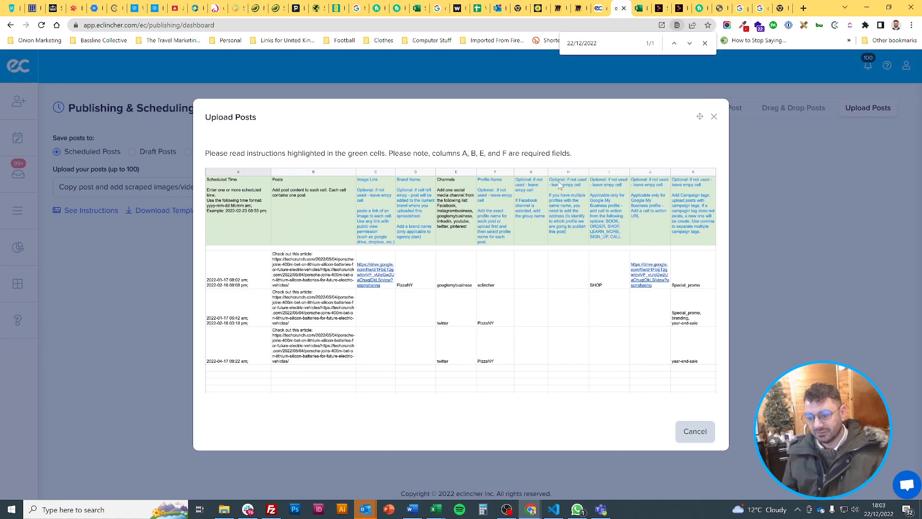
click(713, 116)
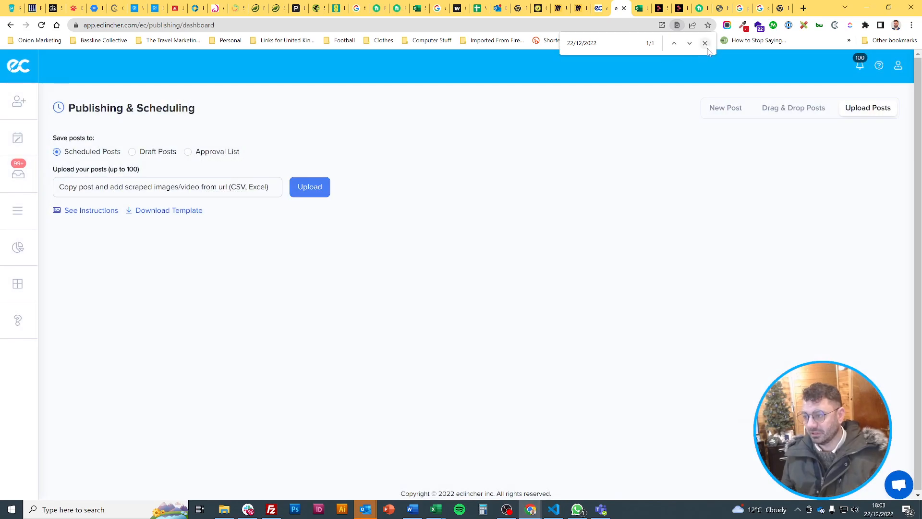
click(705, 44)
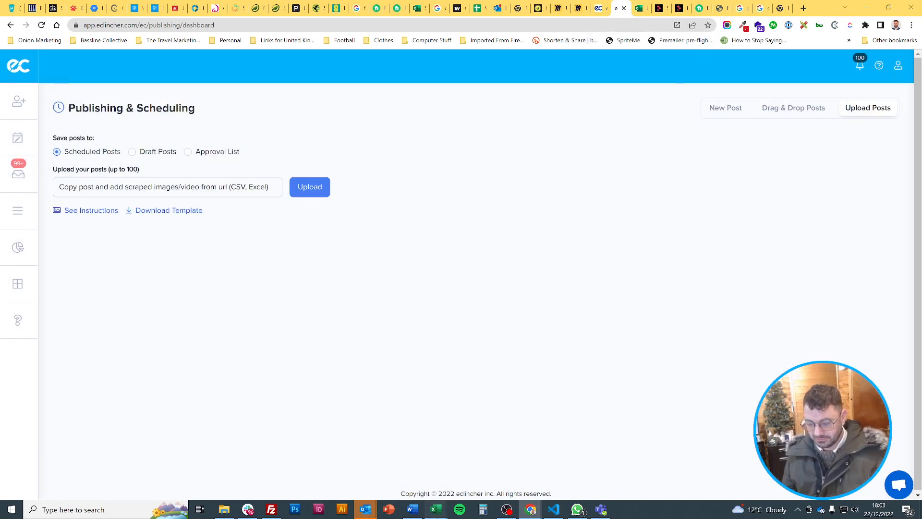
Switch to the bulk-uploads-of-pictures workbook in Excel and select the Scheduled Date/Time header in A1
mouse_move(436, 509)
click(539, 463)
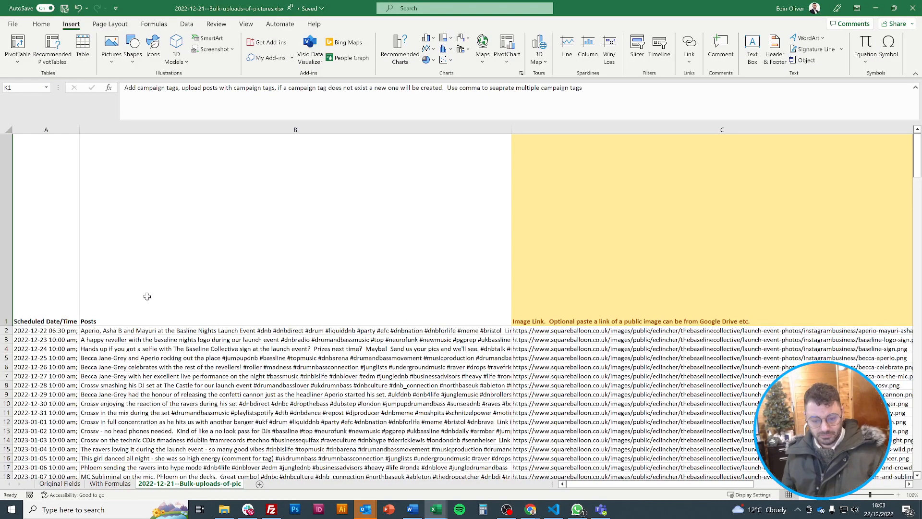
scroll(152, 294, up, 3)
scroll(146, 296, down, 2)
scroll(146, 296, up, 3)
click(70, 290)
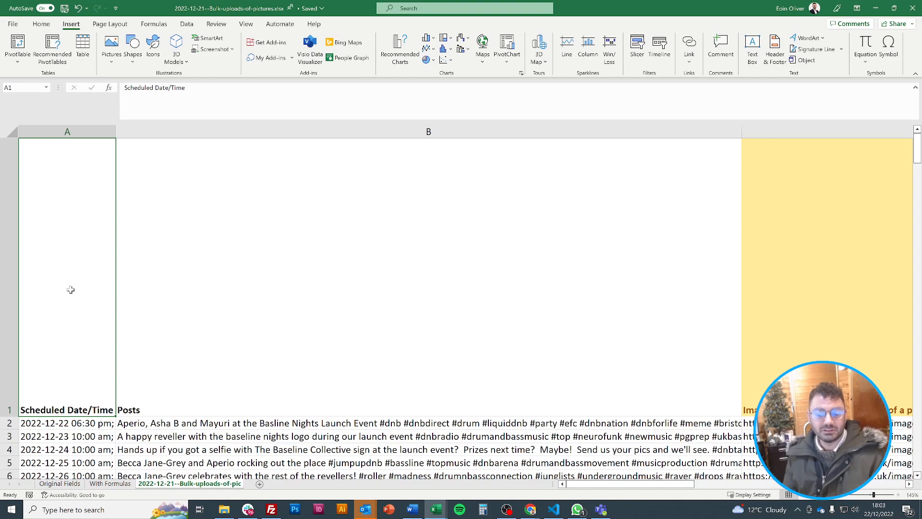
Examine the date and time entries down the Scheduled Date/Time column and return to its first entry
key(Down)
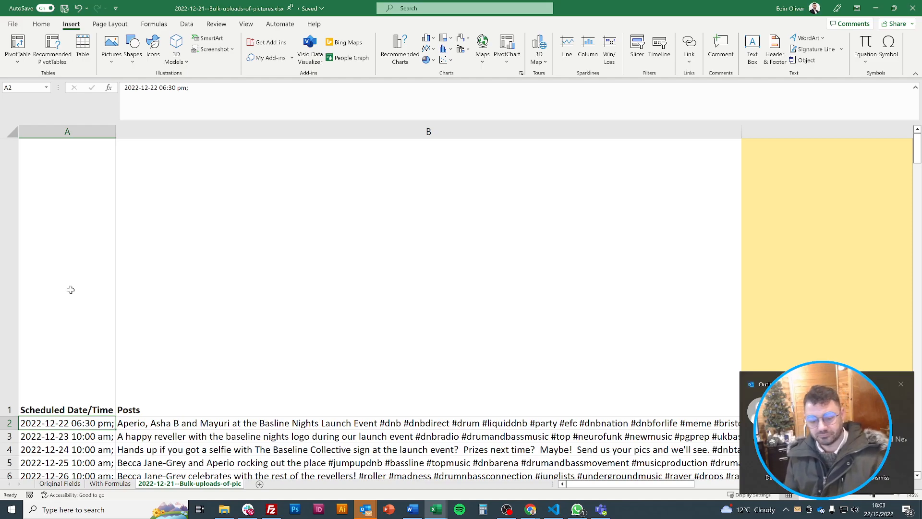
key(Down)
key(Down)
key(Down)
key(Down)
key(Down)
key(Down)
key(Down)
key(Down)
key(Down)
key(Down)
key(Down)
key(Down)
key(Down)
key(Down)
key(Down)
key(Down)
key(Down)
key(Down)
key(Down)
key(Down)
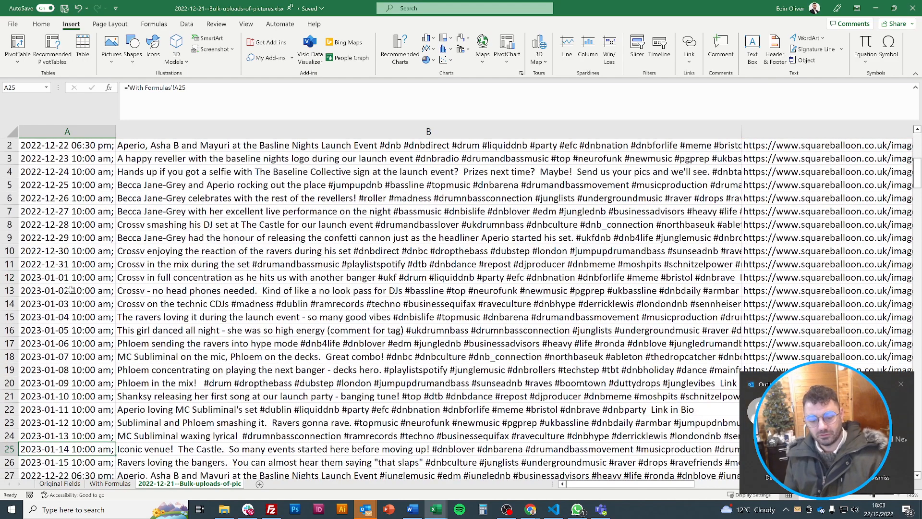
key(Down)
key(Down)
key(Down)
key(Up)
key(Up)
key(Up)
key(Up)
key(Up)
key(Up)
key(Up)
key(Up)
key(Up)
key(Up)
key(Up)
key(Up)
key(Up)
key(Up)
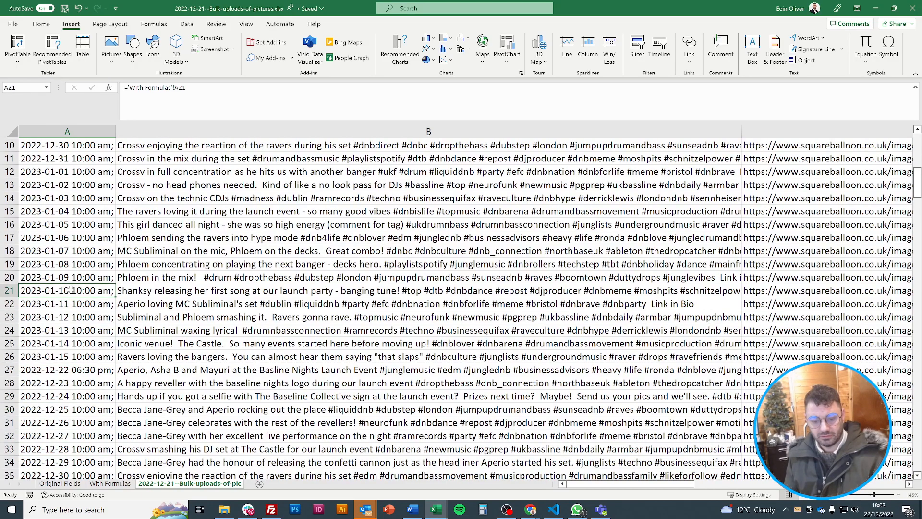
key(Up)
key(Up)
key(Up)
key(Up)
key(Up)
key(Up)
key(Up)
key(Up)
key(Up)
key(Up)
key(Up)
key(Up)
key(Up)
key(Up)
key(Up)
key(Up)
key(Up)
key(Up)
key(Up)
key(Down)
key(Down)
key(Down)
key(Down)
key(Down)
key(Down)
key(Down)
key(Down)
key(Down)
key(Down)
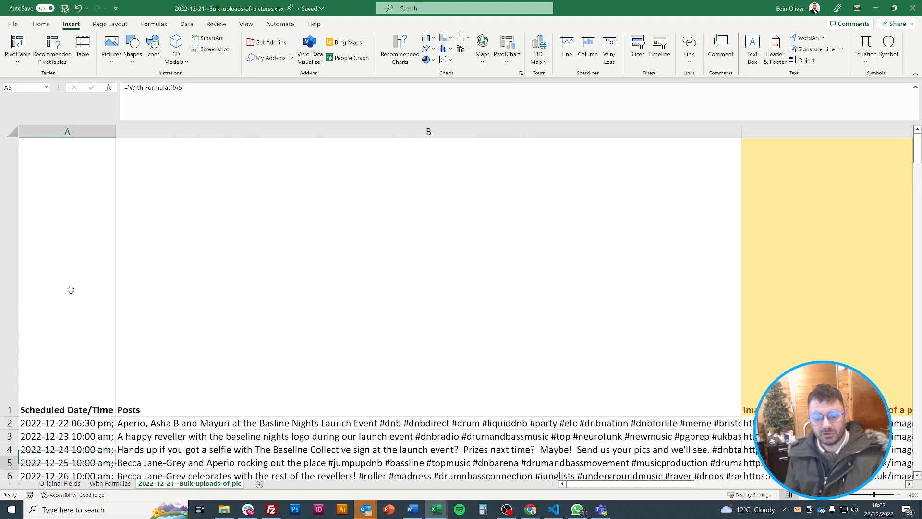
key(Down)
key(Up)
key(Up)
key(Up)
key(Up)
key(Up)
key(Up)
key(Up)
key(Up)
key(Up)
key(Up)
key(Up)
key(Down)
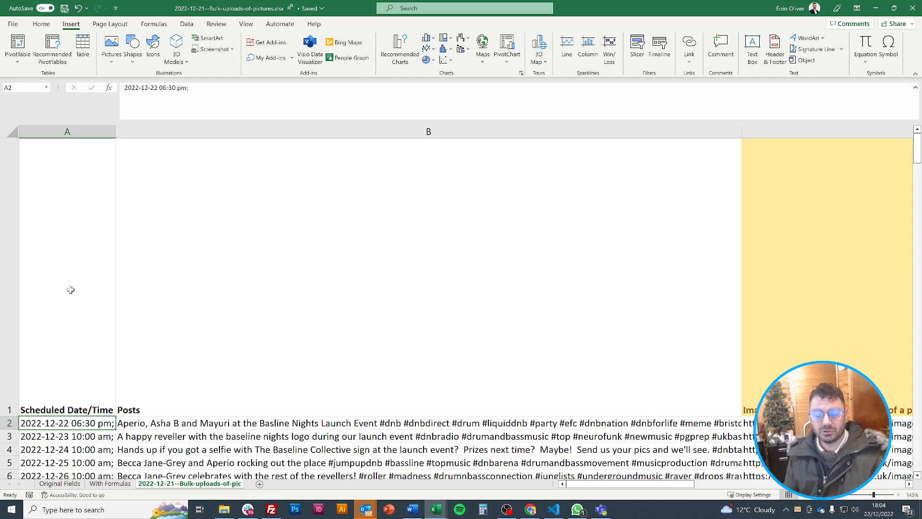
Review the Posts, Image Link, Brand Name and Channels headers in row 1, checking the first image link cell
key(Up)
key(Right)
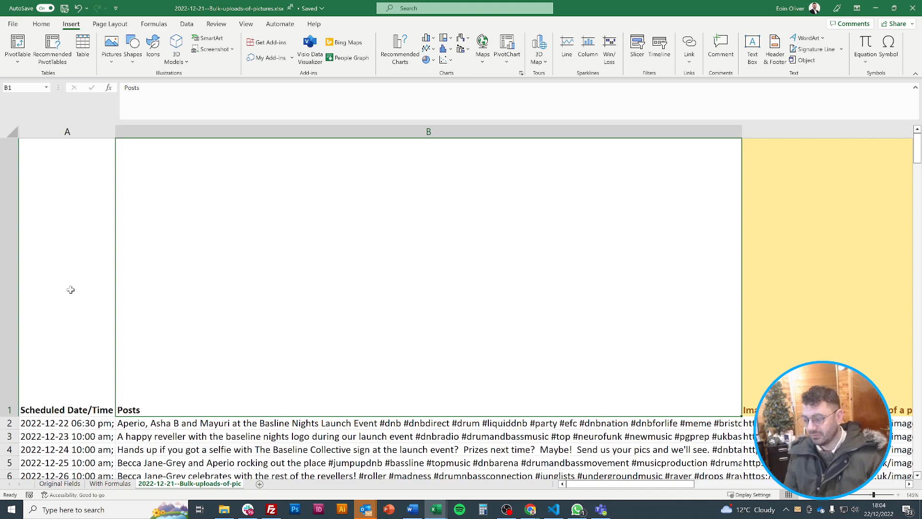
key(Right)
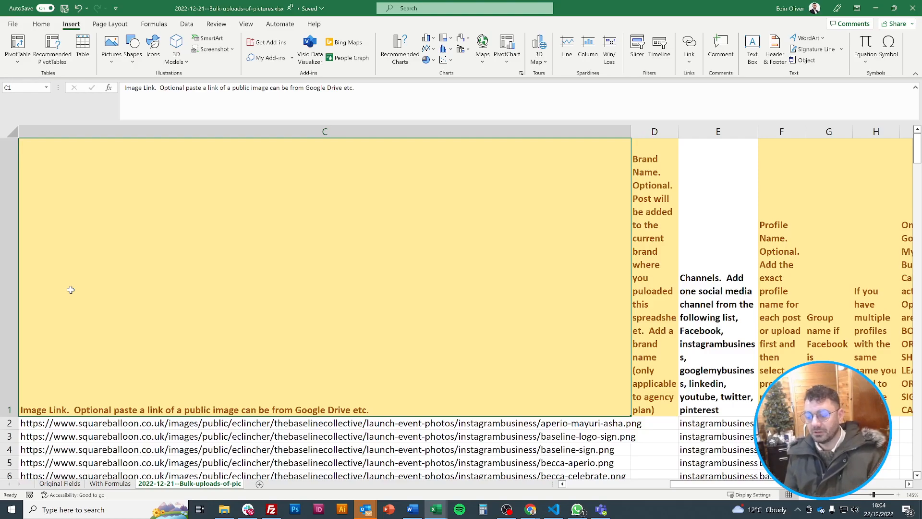
key(Down)
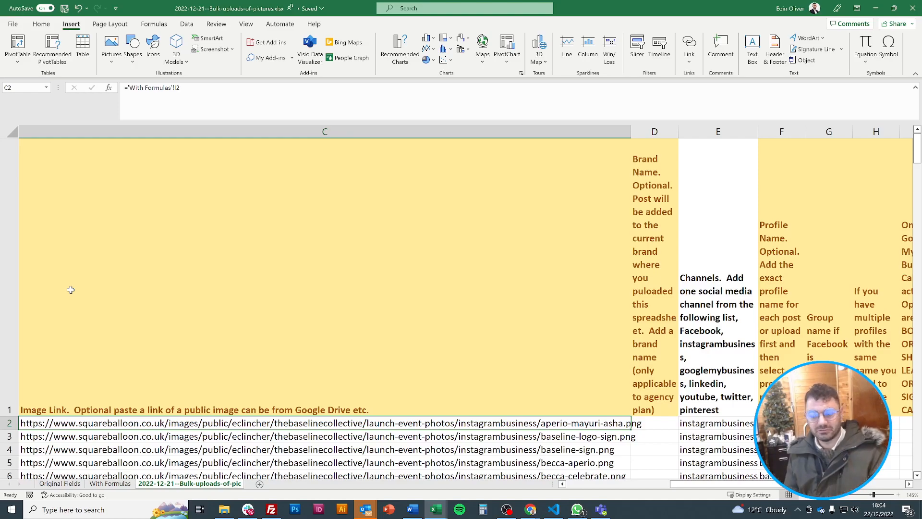
key(Up)
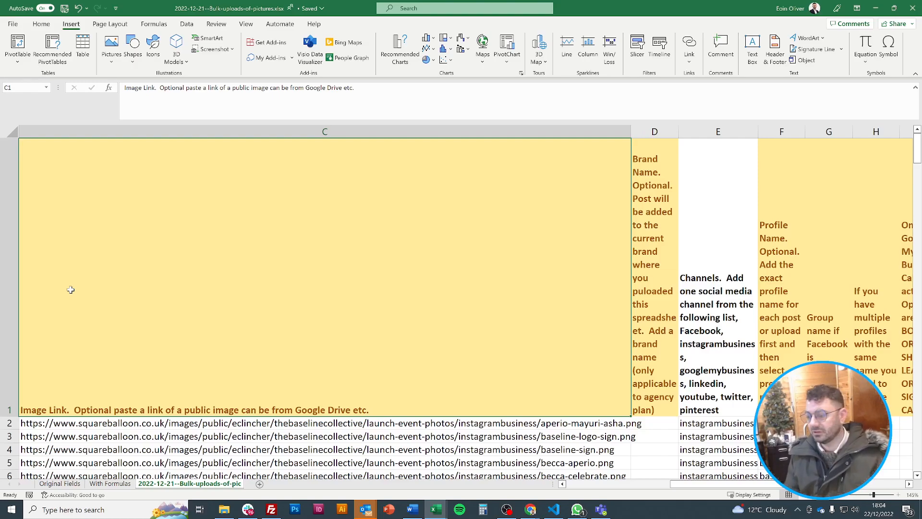
key(Right)
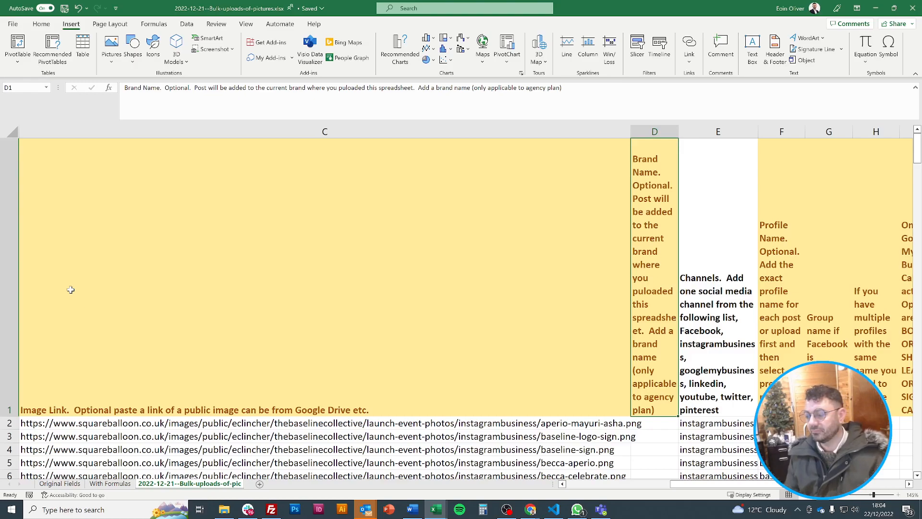
key(Right)
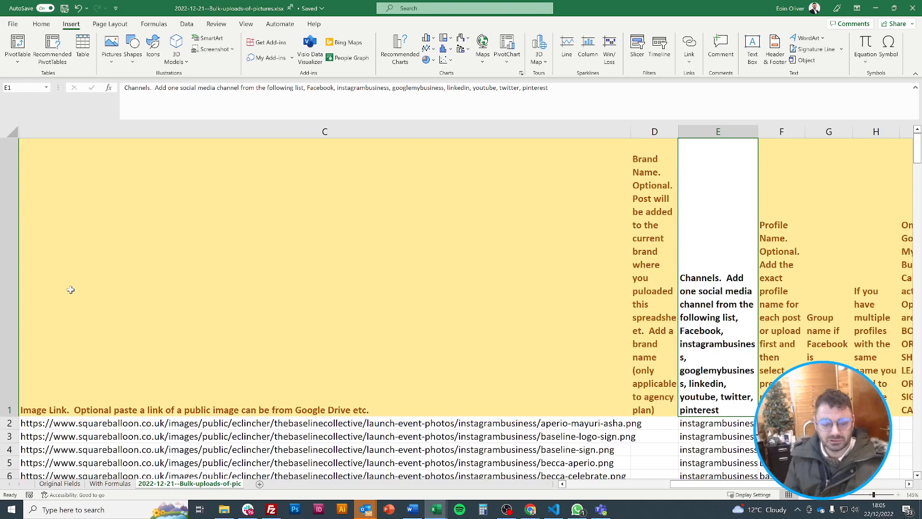
Review the Profile Name, Facebook group name and profile address headers in columns F to H
key(Right)
key(Right)
key(Right)
key(Right)
key(Right)
key(Right)
key(Right)
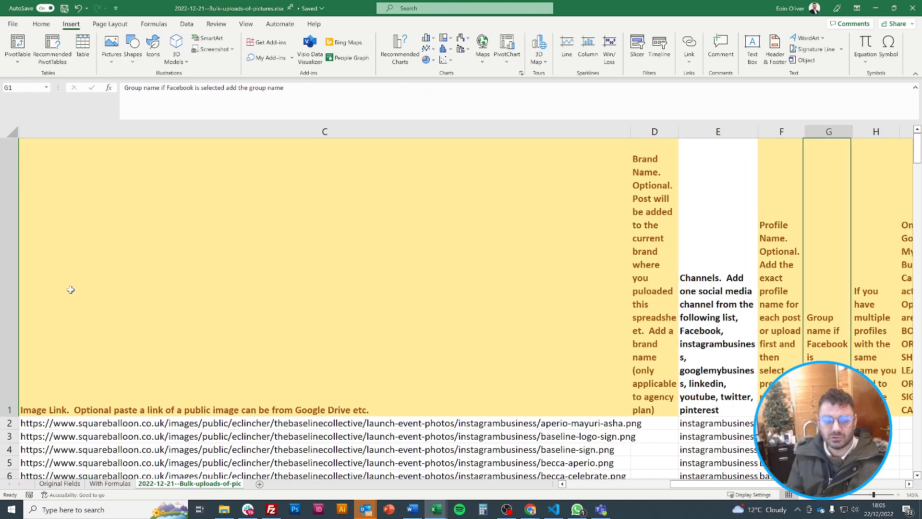
key(Left)
key(Left)
key(Left)
key(Left)
key(Left)
key(Left)
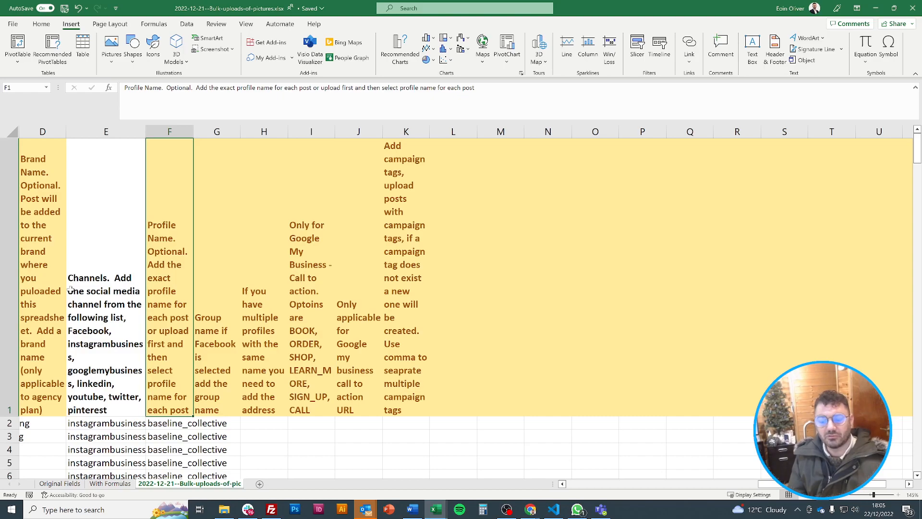
key(Right)
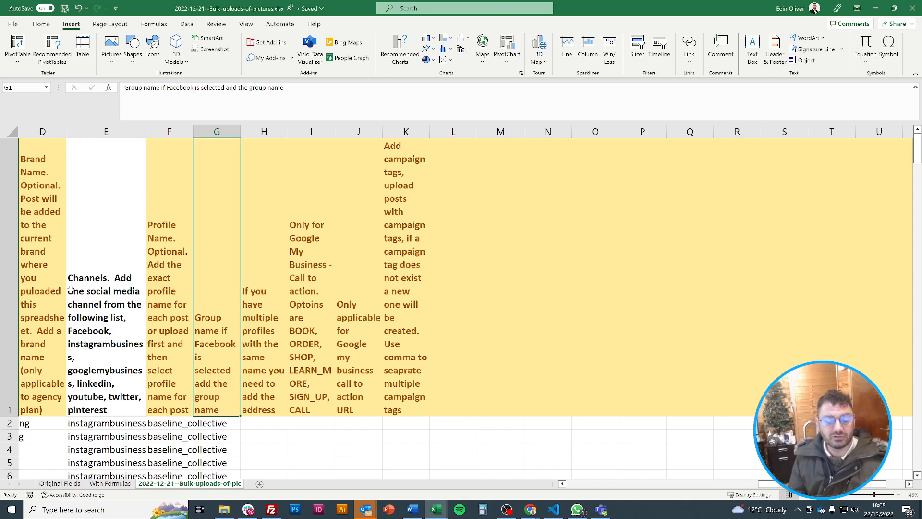
key(Right)
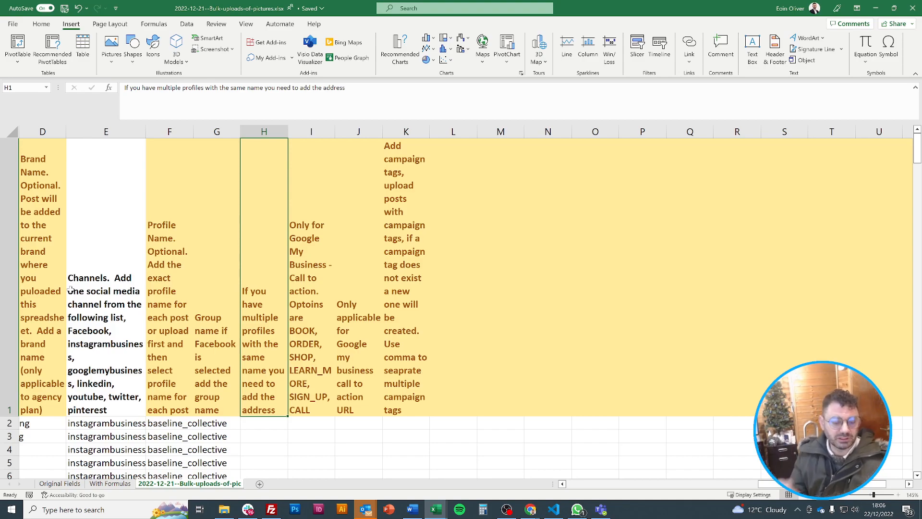
Correct the misspelled word to "Options" in the Google My Business call-to-action header in I1
key(Right)
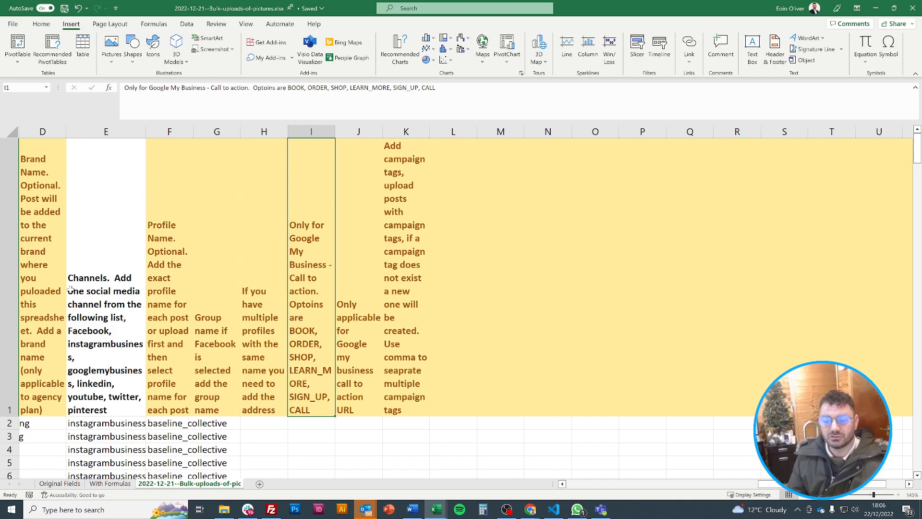
double_click(268, 89)
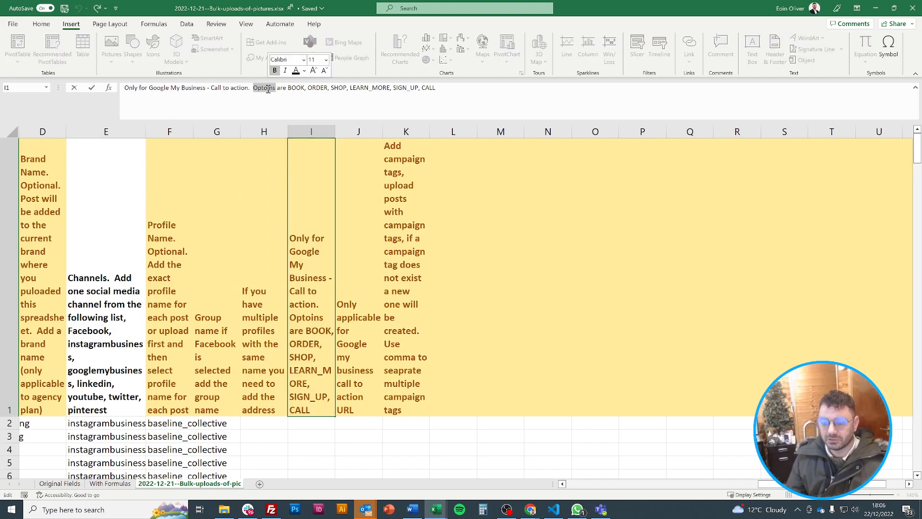
text(Options)
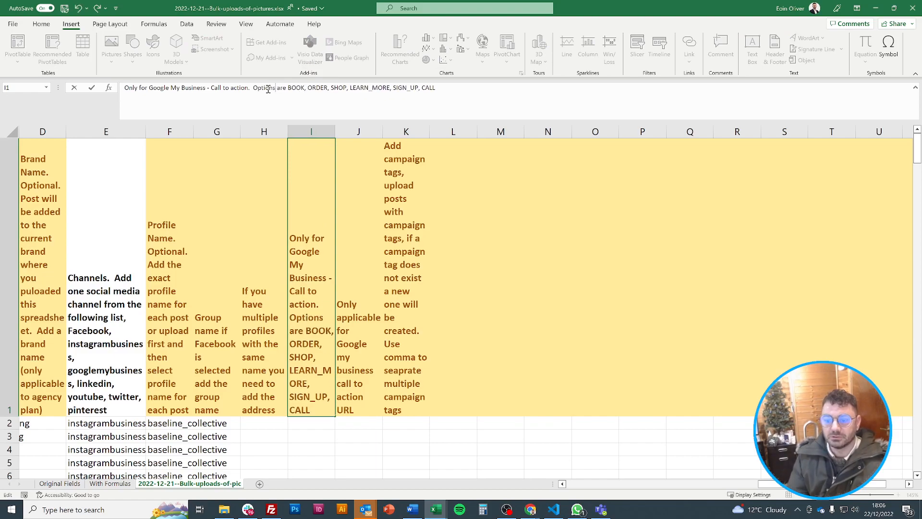
key(ctrl+Return)
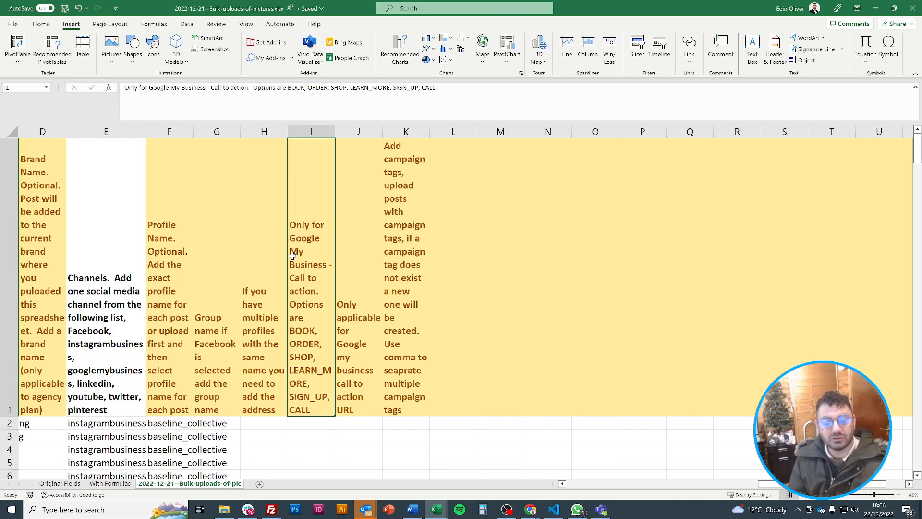
Review the call-to-action URL and campaign tags headers, then go back to check the Channels column and its first entry
key(Right)
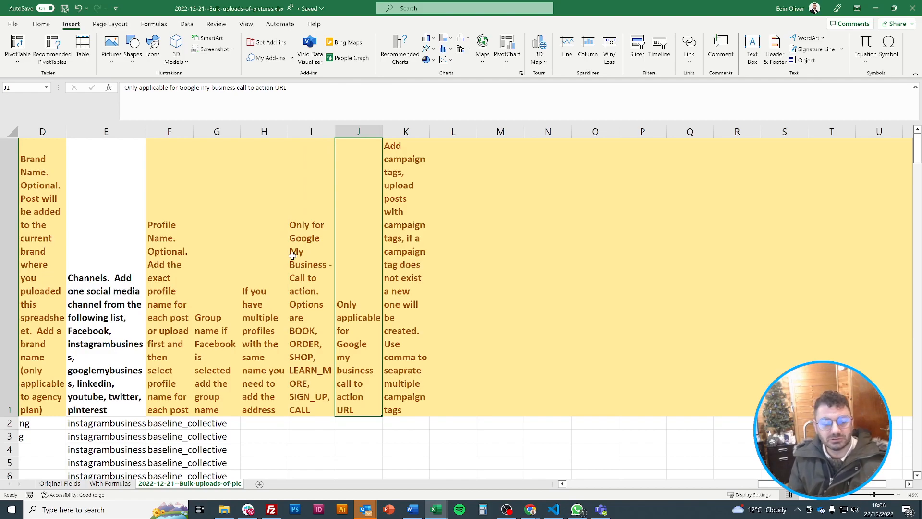
key(Right)
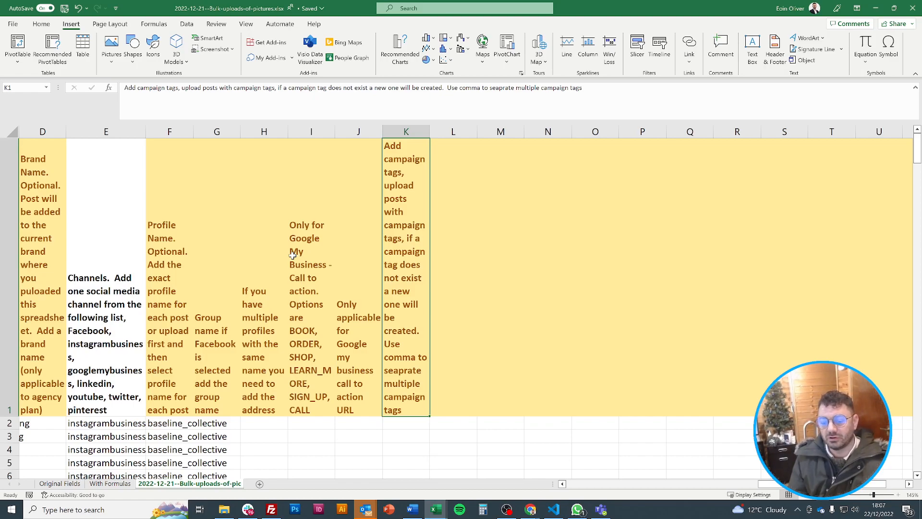
key(Left)
key(Left)
key(Left)
key(Left)
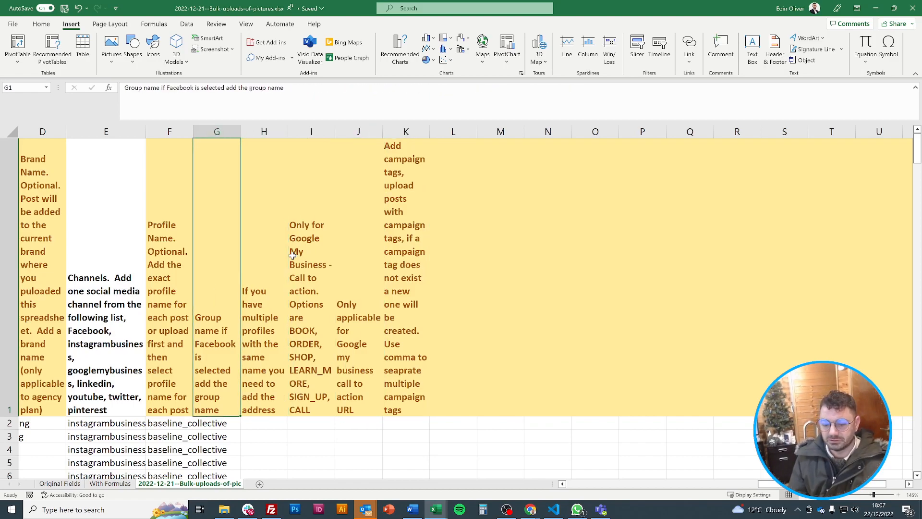
key(Left)
key(Left)
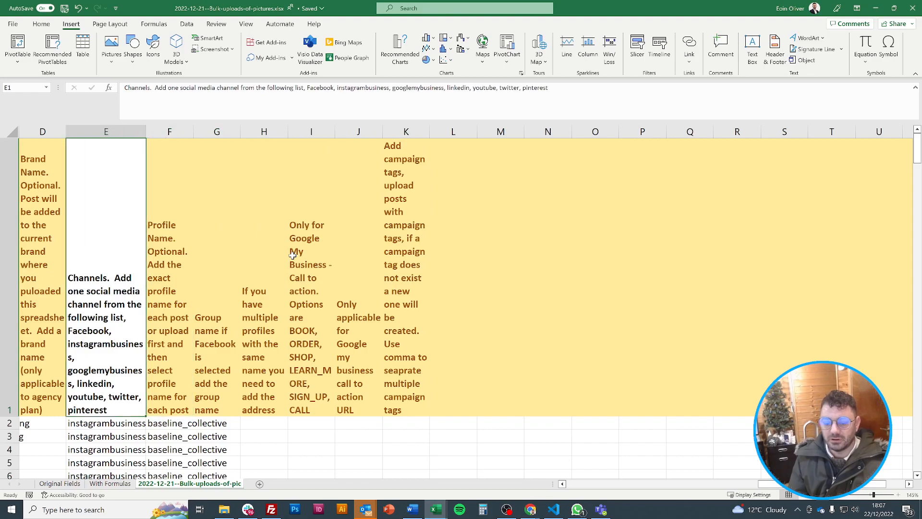
key(Down)
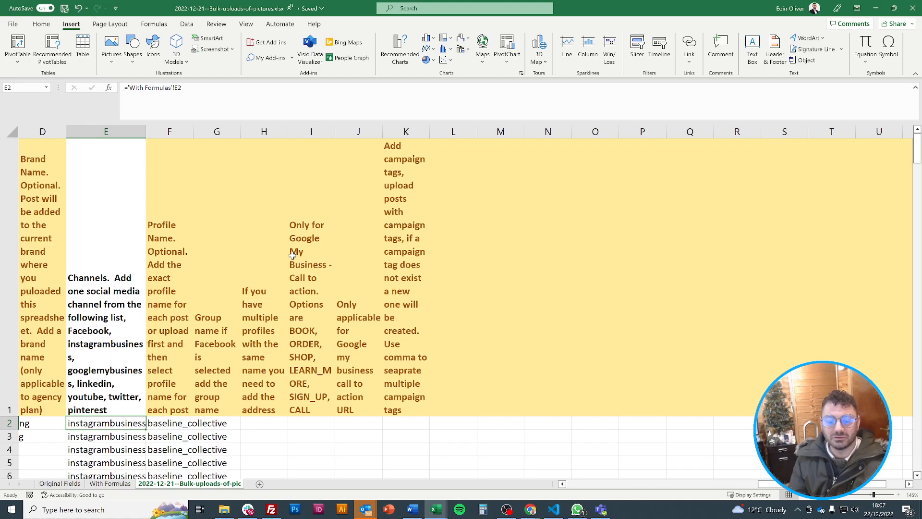
key(Up)
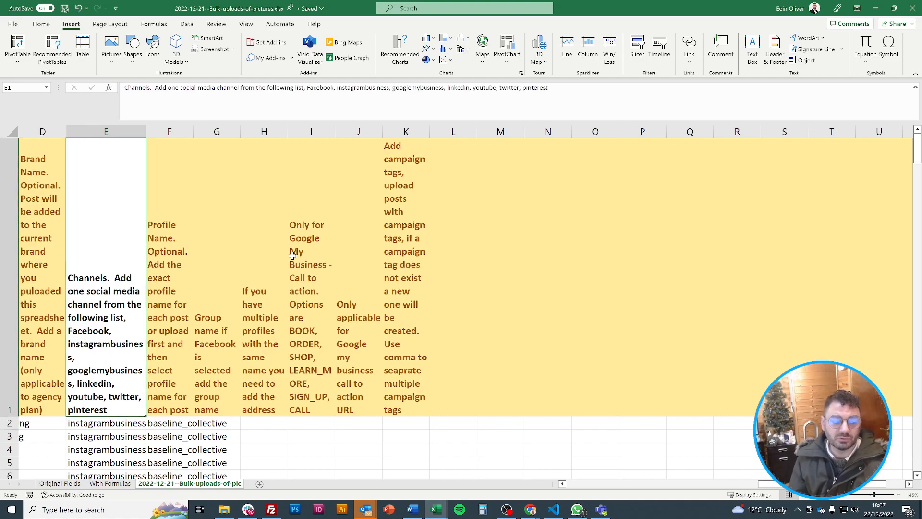
Return to the Scheduled Date/Time header in A1 and view more of the sheet at once
key(Left)
key(Left)
key(Left)
key(Left)
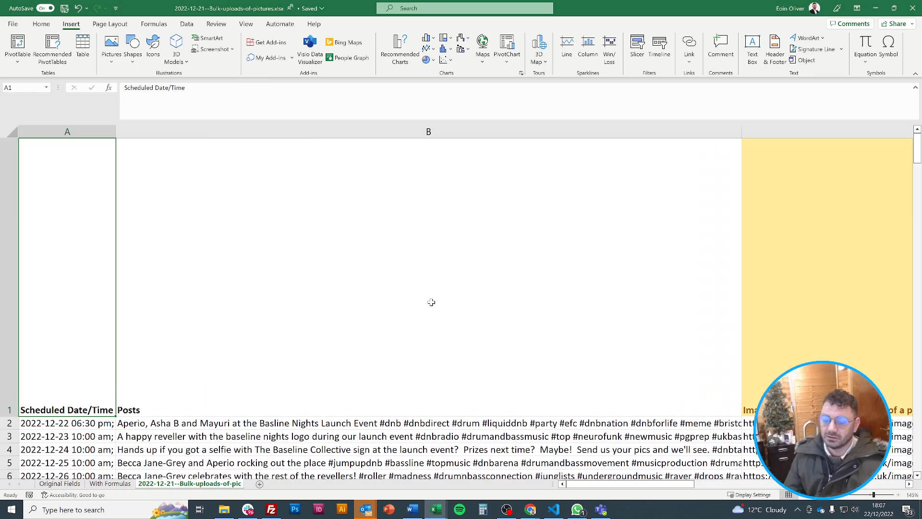
ctrl+scroll(426, 301, down, 3)
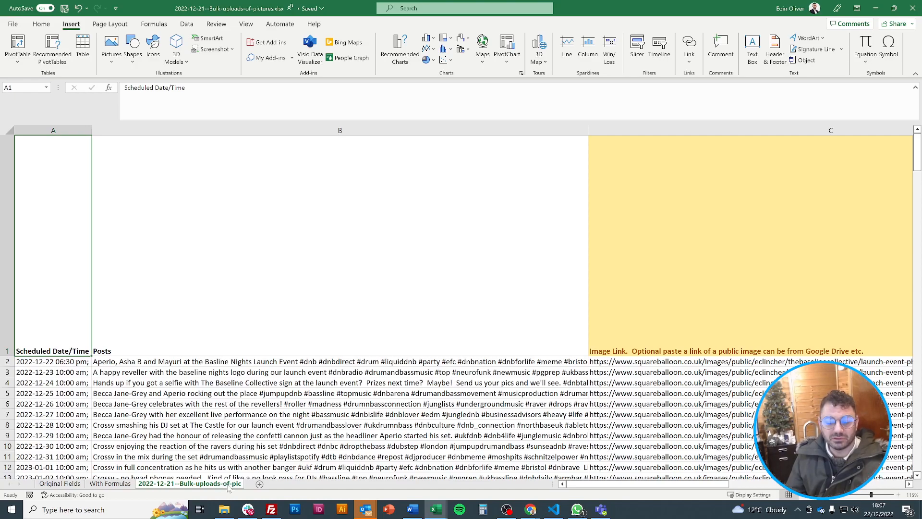
Open the With Formulas sheet and compare the scheduled date formula in A2 with the dates in column B
click(111, 484)
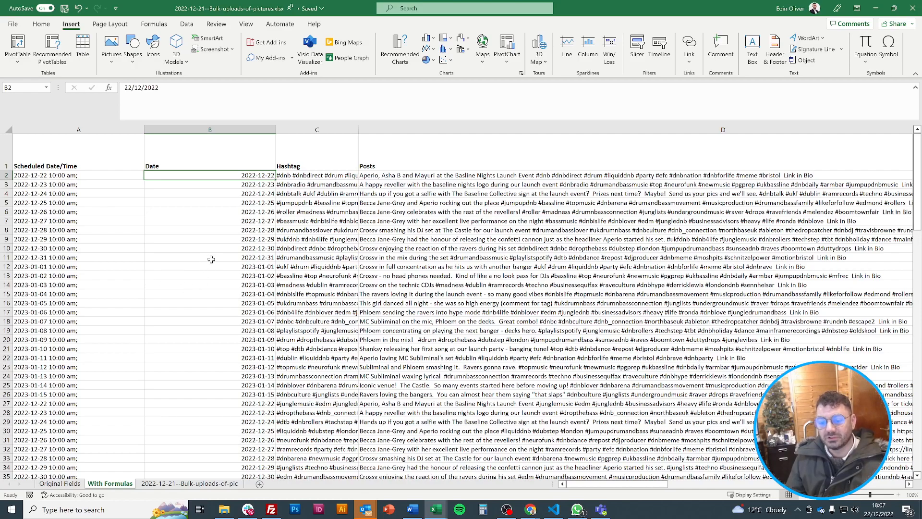
click(39, 177)
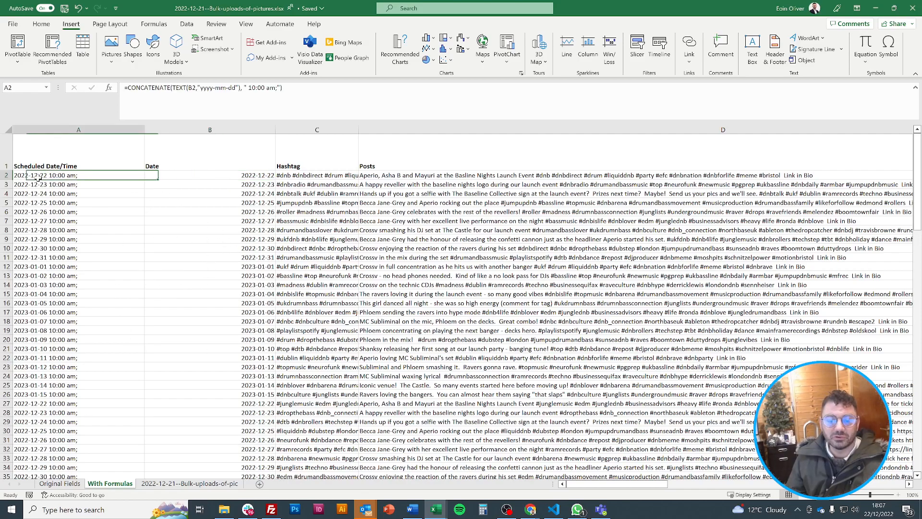
click(234, 175)
drag(234, 176, 234, 258)
click(235, 176)
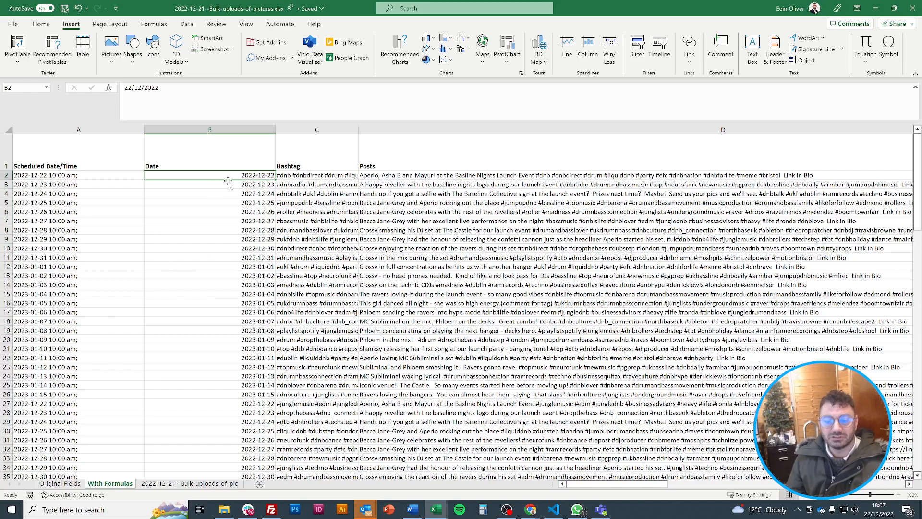
Examine the CONCATENATE formula in A2, including its TEXT function, B2 reference and "yyyy-mm-dd" format, leaving it as is
click(110, 174)
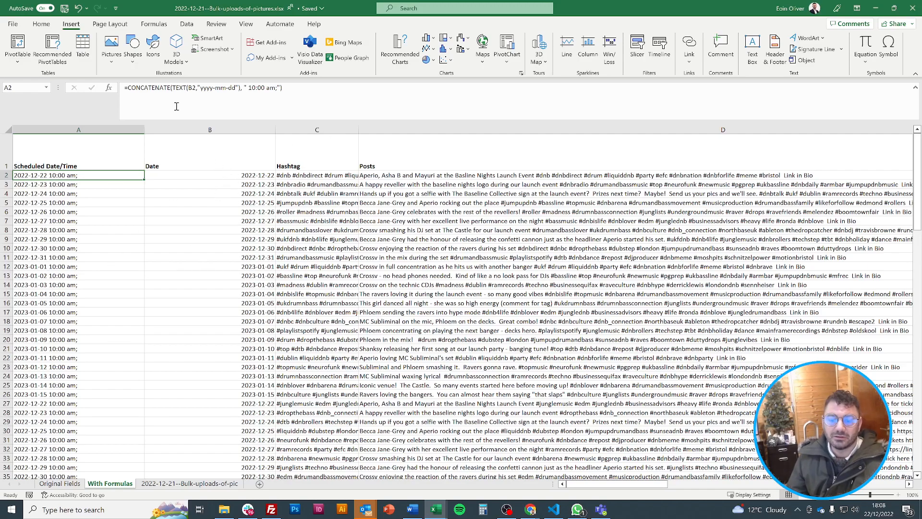
click(155, 87)
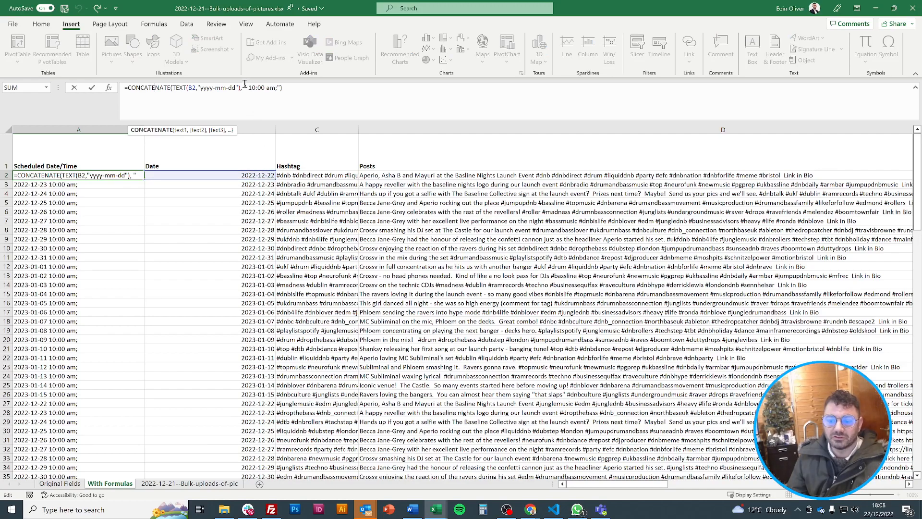
click(175, 89)
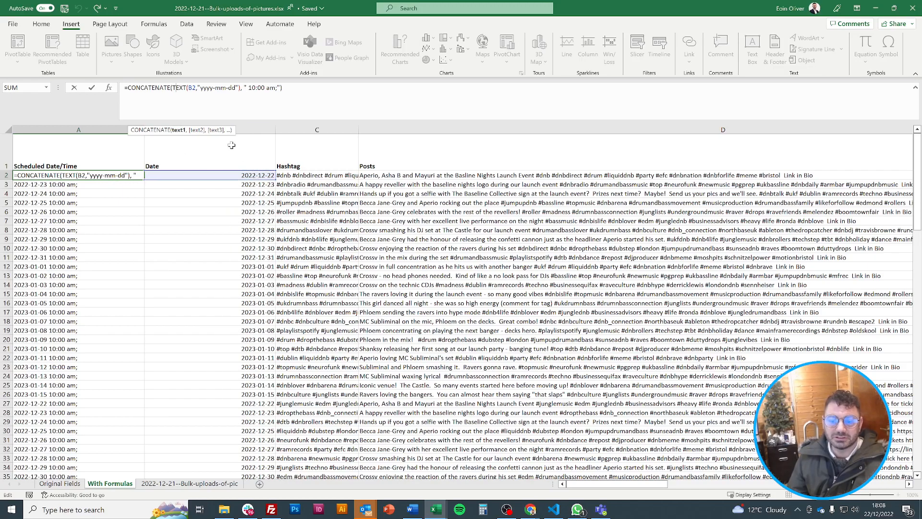
click(194, 89)
click(203, 88)
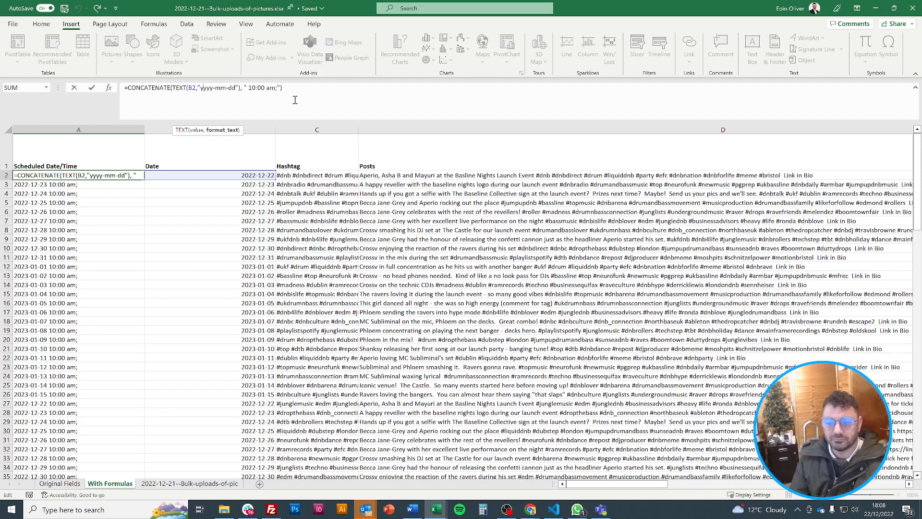
key(Return)
key(Up)
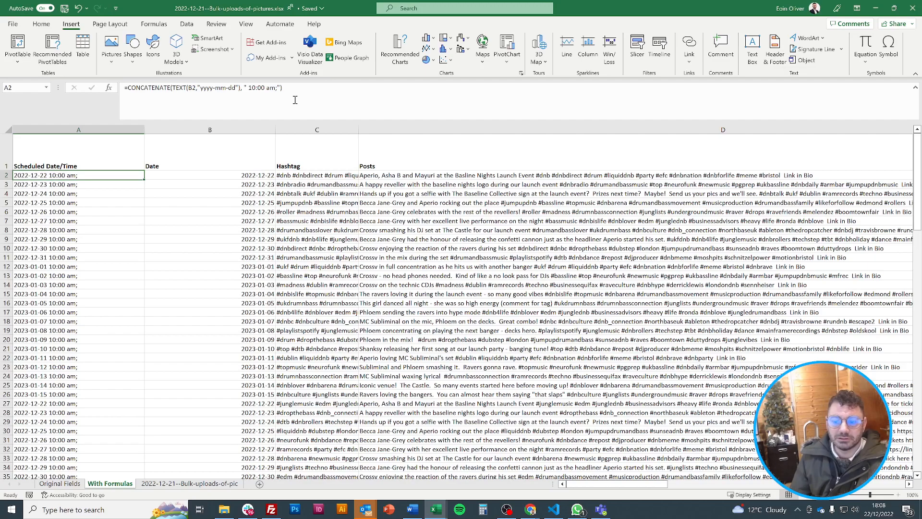
Check the hashtag reference in C2 and examine the channel-dependent IF conditions in the Posts formula in D2
key(Right)
key(Right)
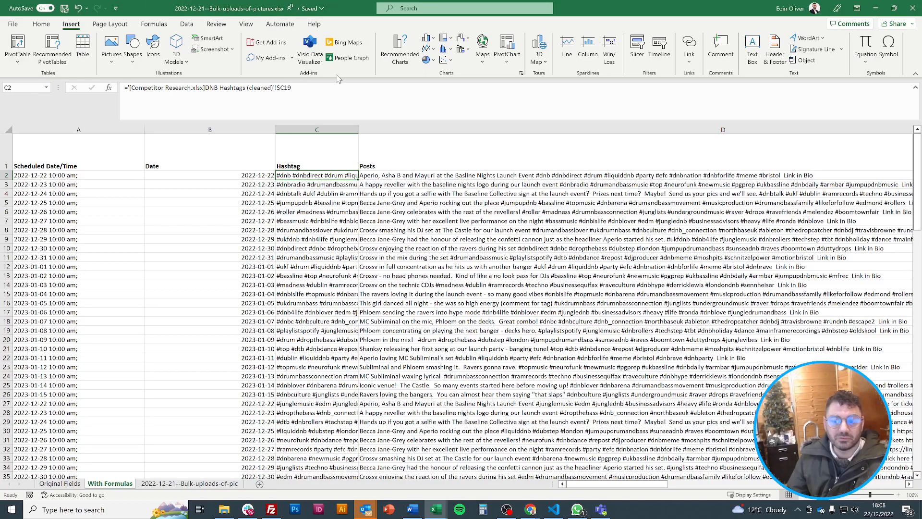
click(470, 171)
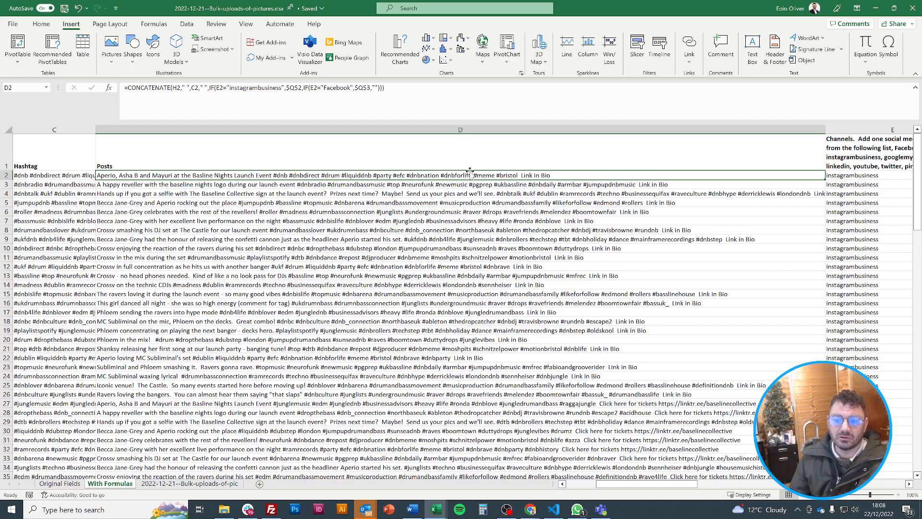
click(212, 88)
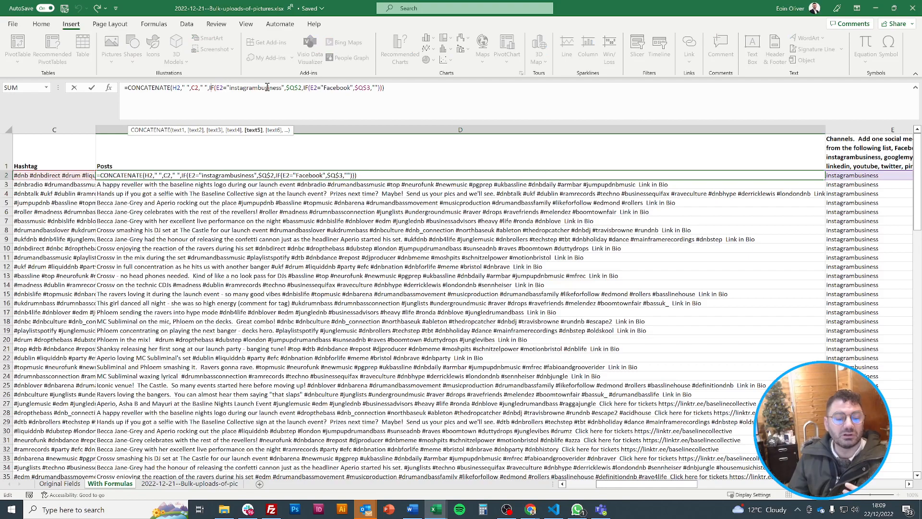
click(322, 89)
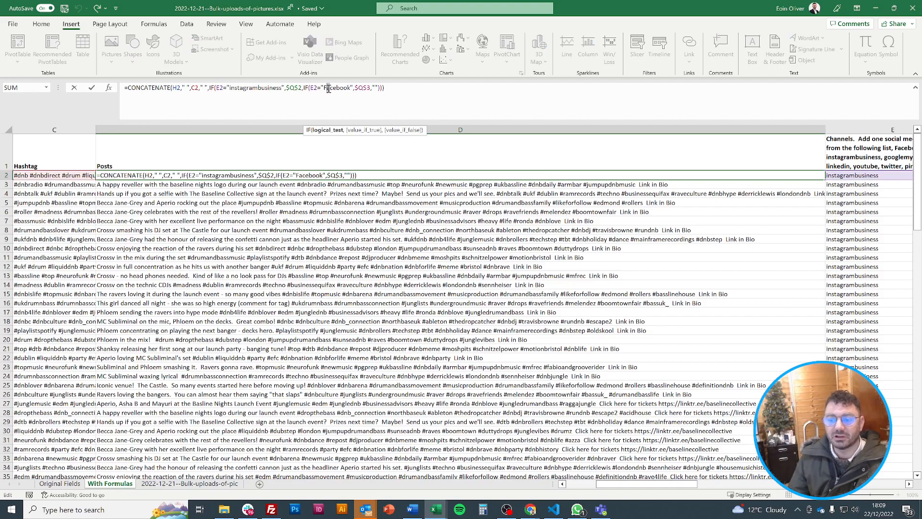
scroll(426, 180, right, 3)
scroll(426, 180, left, 3)
scroll(426, 180, left, 2)
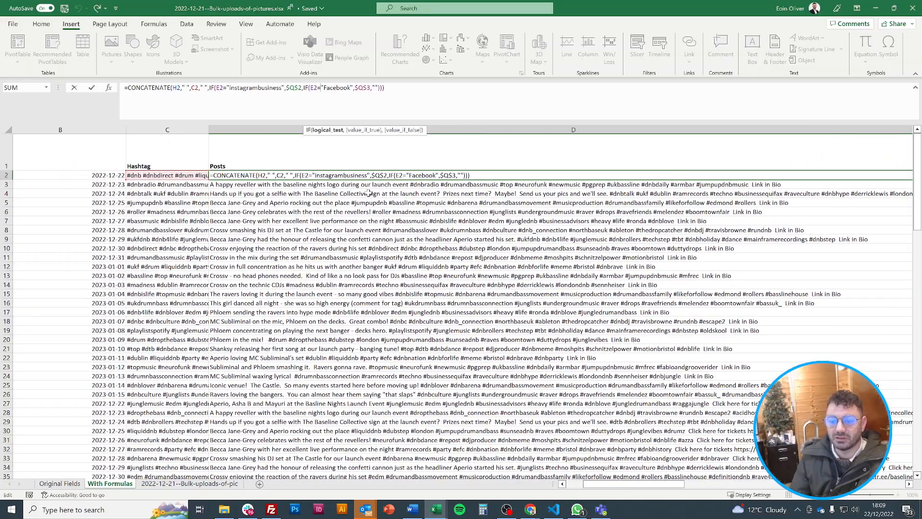
key(ctrl+Return)
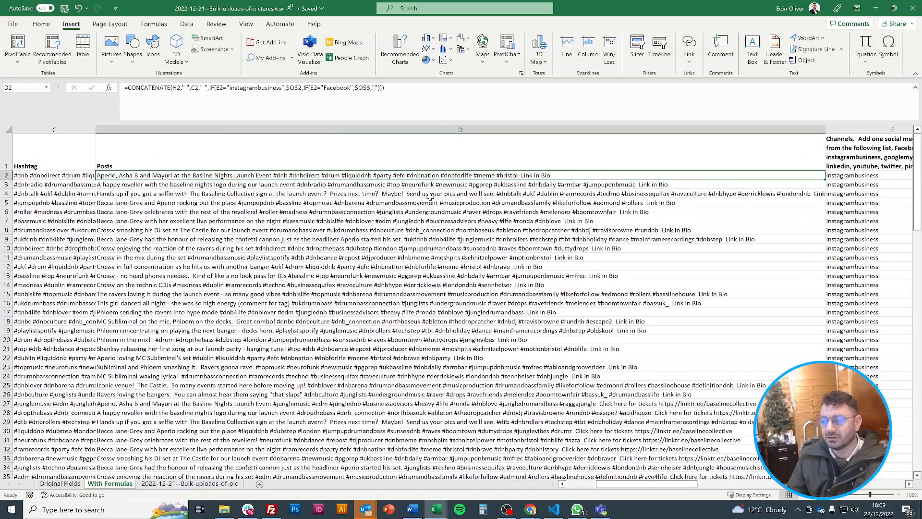
View the Call to Action texts in column Q that the Posts formula refers to
scroll(368, 193, right, 5)
scroll(429, 197, right, 6)
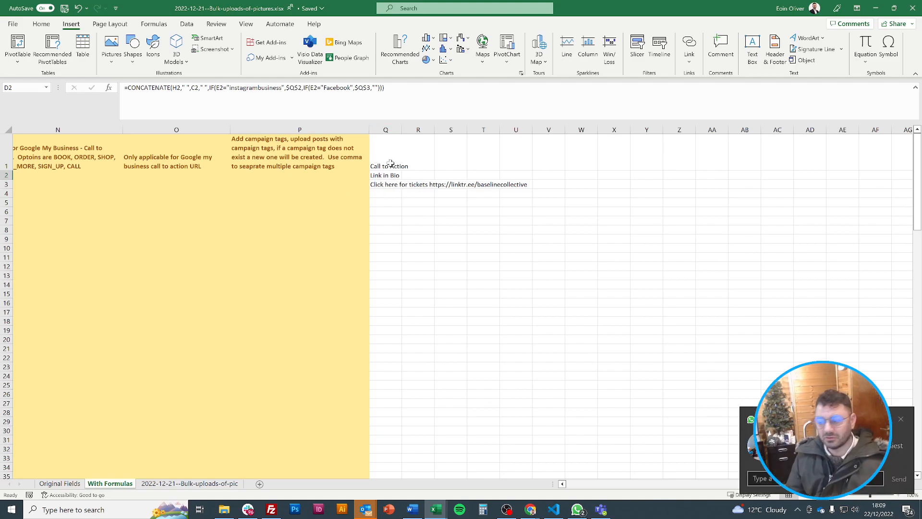
scroll(390, 164, left, 8)
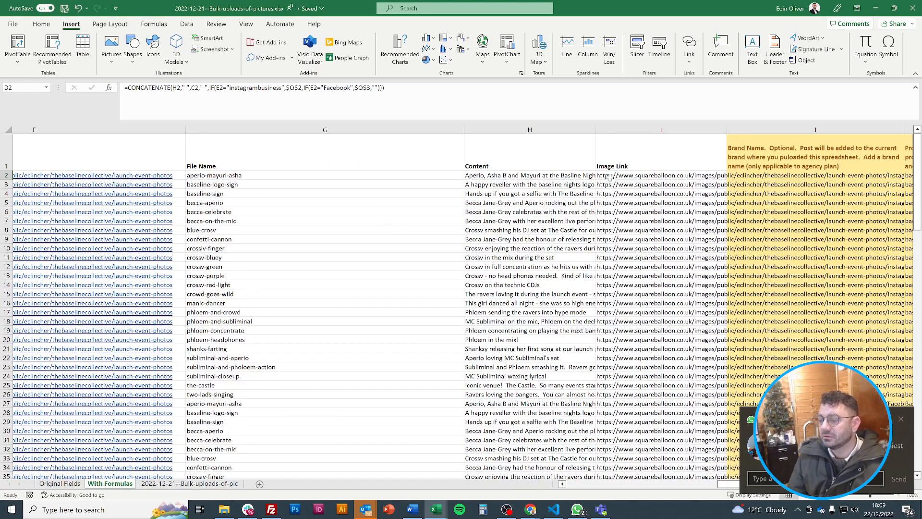
Examine the Image Link formula in I2 against its URL Folder, Channels and File Name sources and the ".png" ending
click(609, 177)
scroll(487, 194, right, 3)
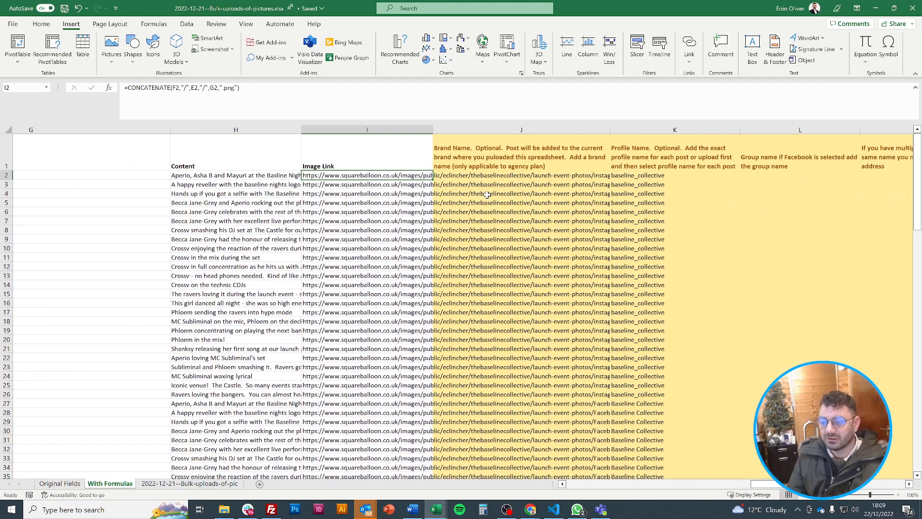
scroll(397, 217, right, 2)
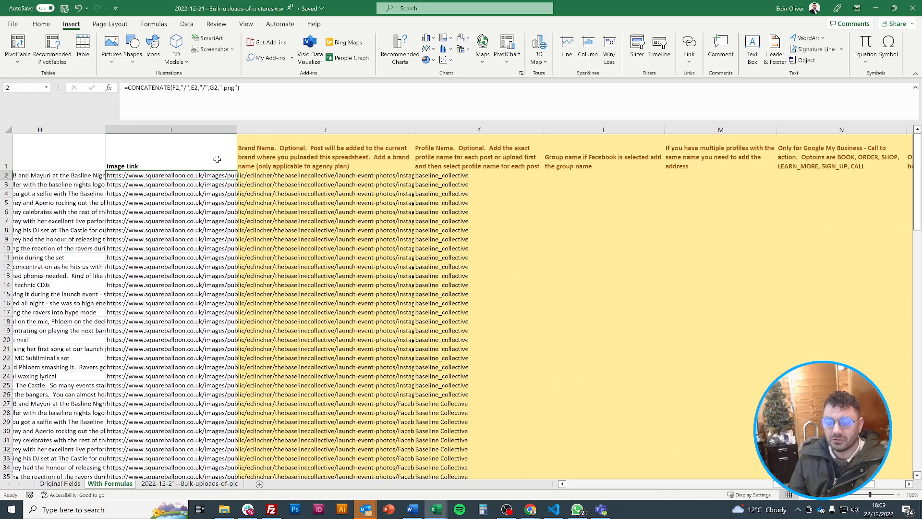
click(176, 87)
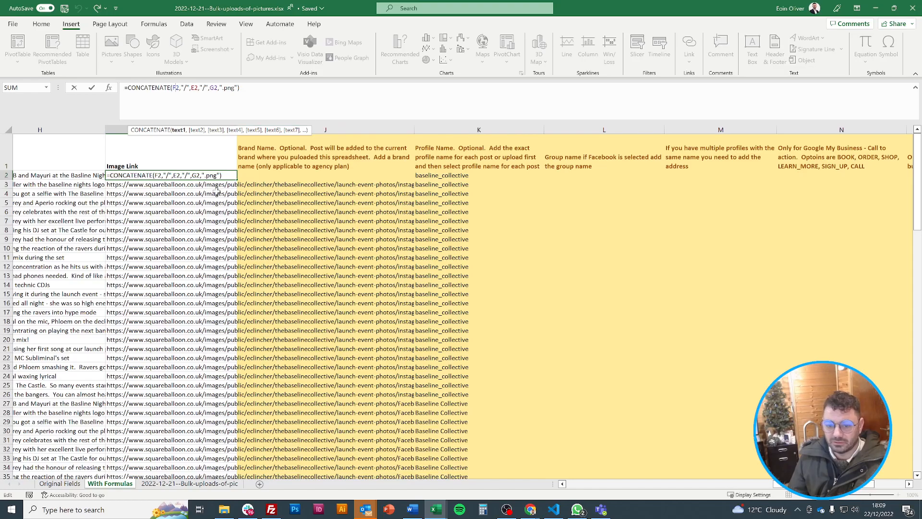
scroll(217, 192, left, 4)
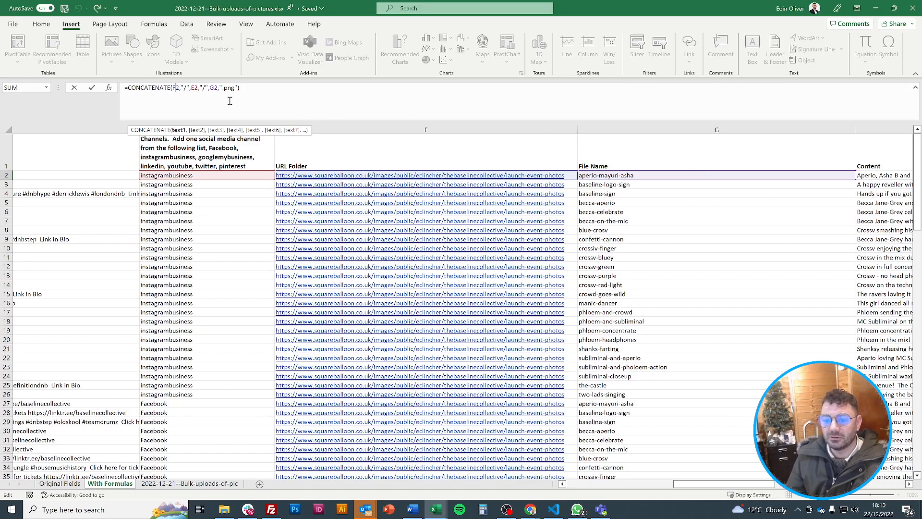
drag(223, 90, 237, 90)
click(361, 86)
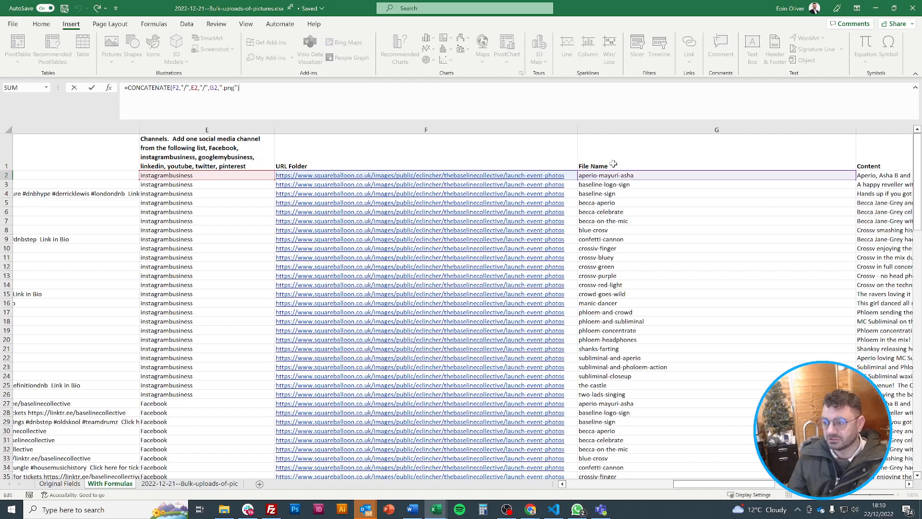
key(ctrl+Return)
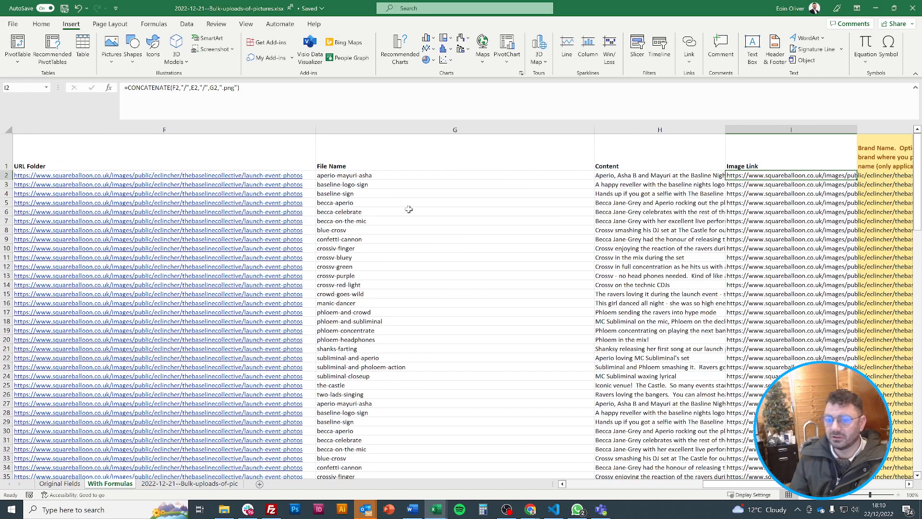
Auto-fit the Image Link column to its contents and look through the complete links for all rows
scroll(454, 208, right, 3)
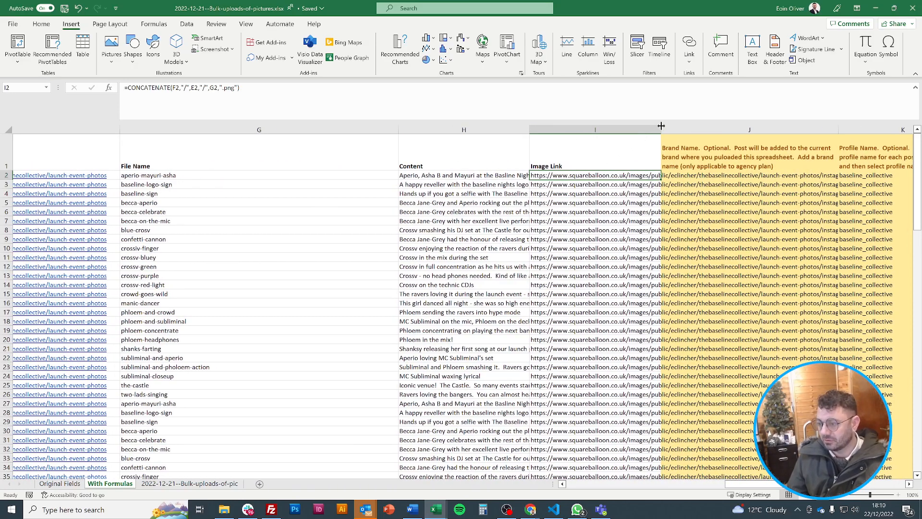
double_click(663, 126)
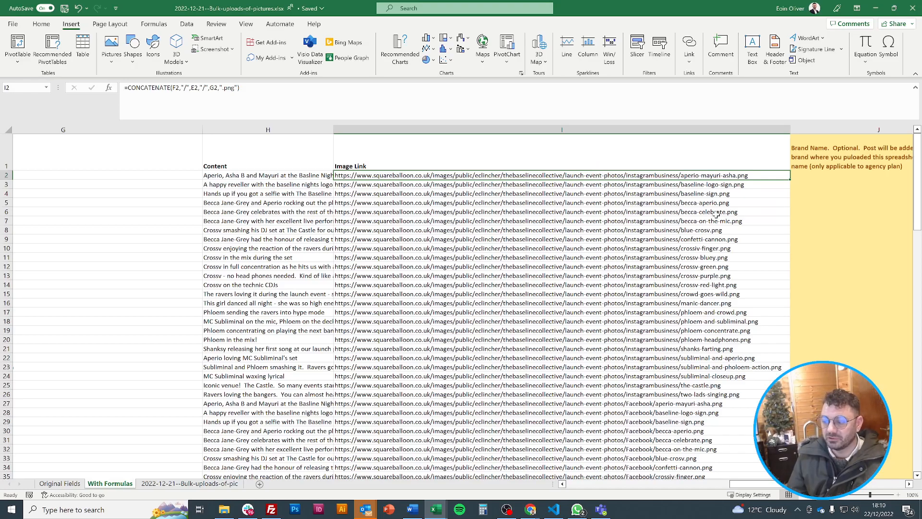
scroll(715, 216, down, 5)
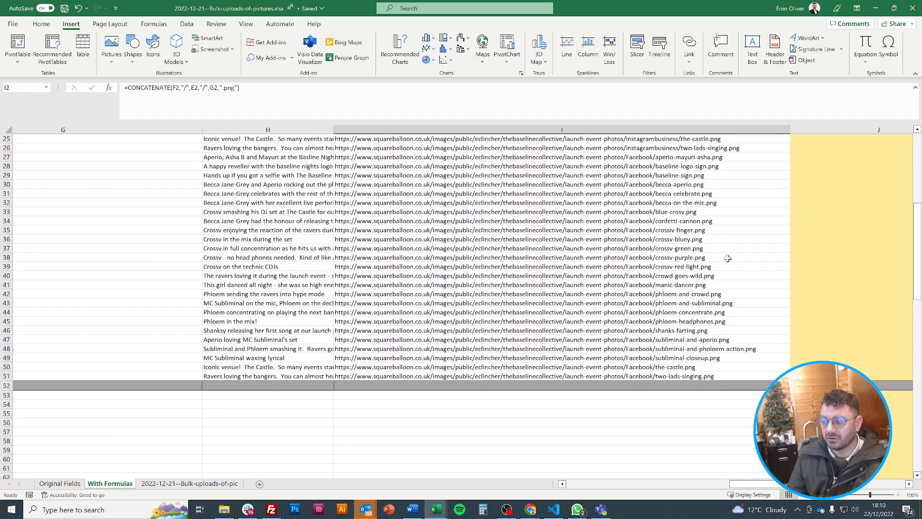
scroll(729, 346, up, 5)
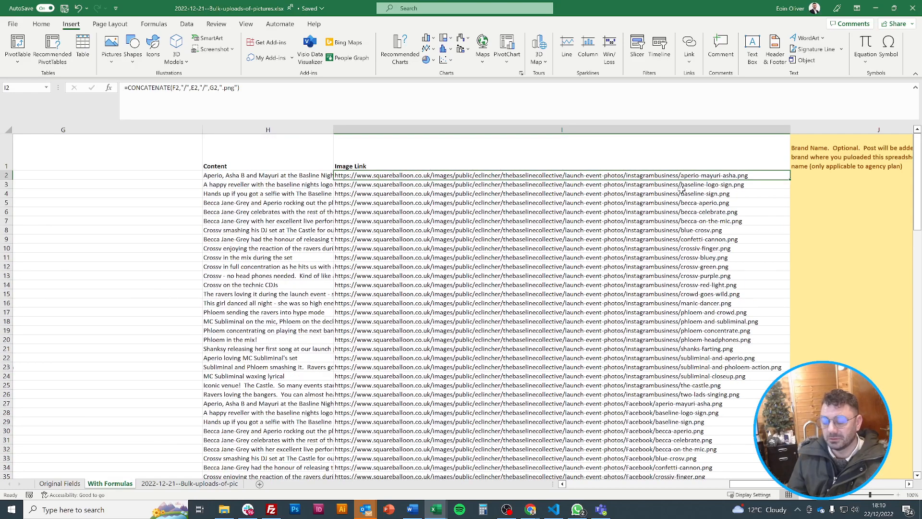
Examine the Profile Name formula in K2, focusing on the profile names it assigns for instagrambusiness and Facebook
scroll(448, 163, right, 6)
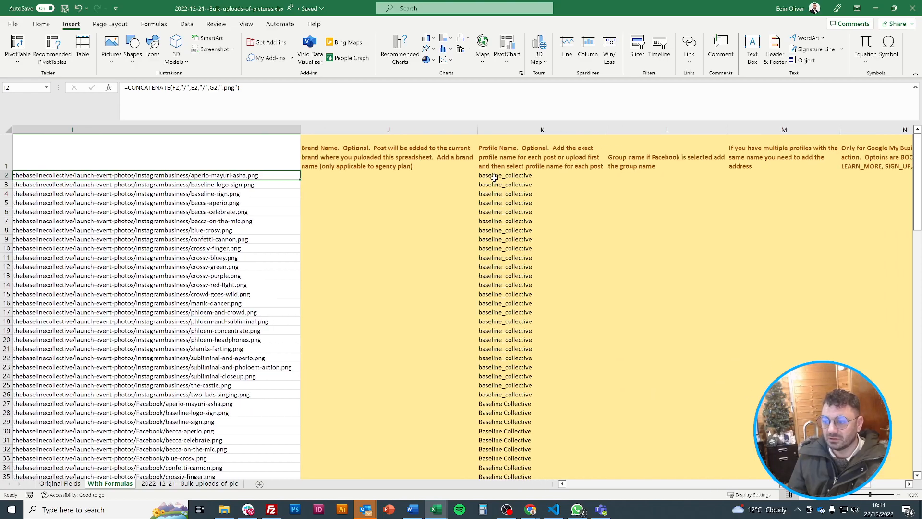
click(495, 176)
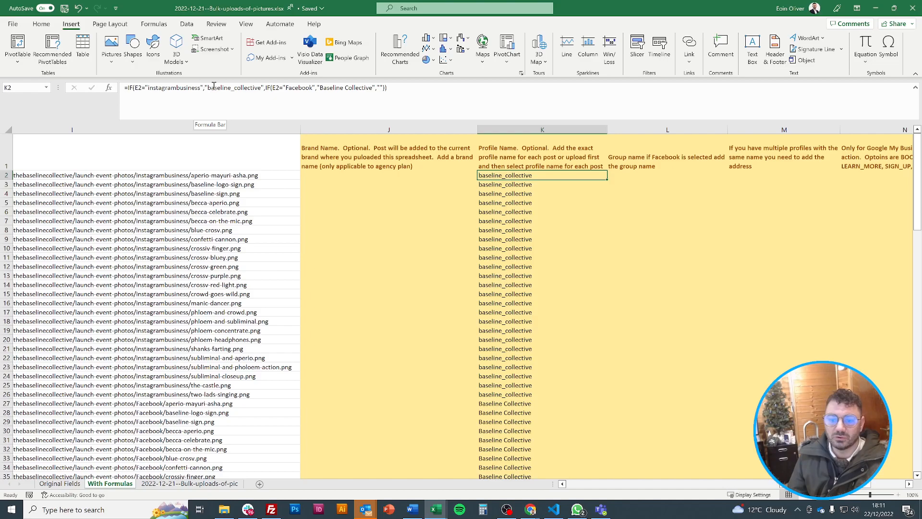
drag(207, 88, 260, 92)
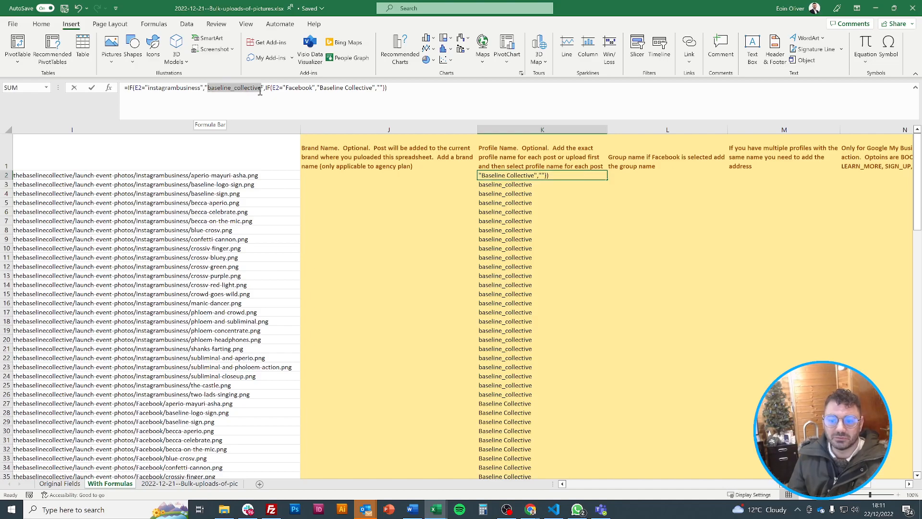
click(320, 87)
drag(320, 87, 373, 87)
click(373, 88)
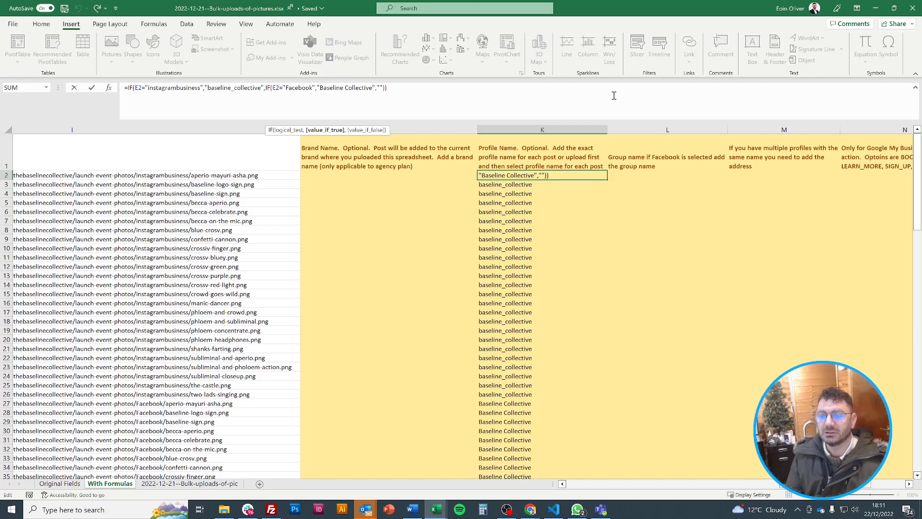
key(Tab)
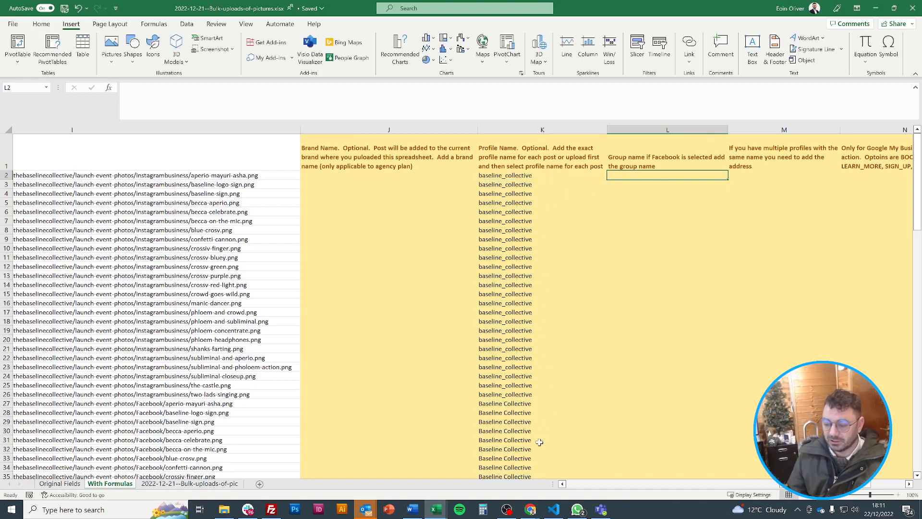
Switch to eclincher in Chrome and open the New Post page under Publishing & Scheduling
click(530, 510)
click(525, 490)
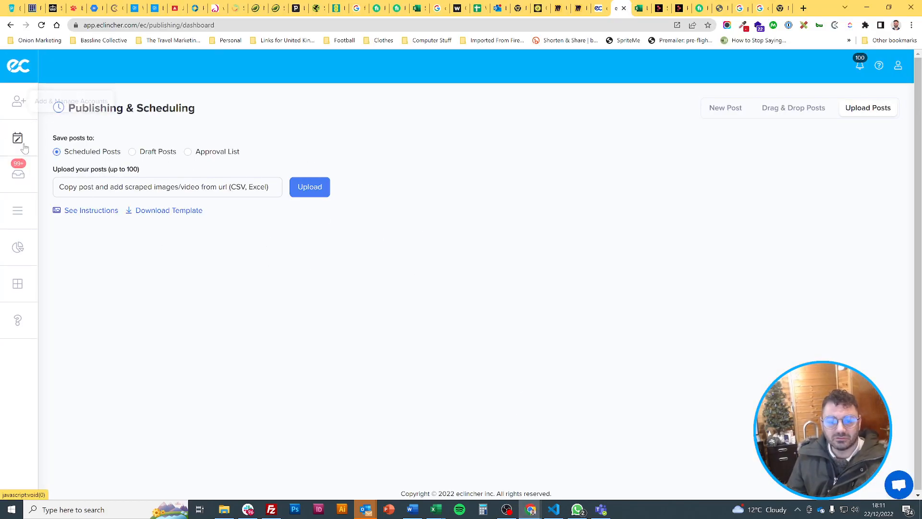
mouse_move(18, 139)
click(79, 74)
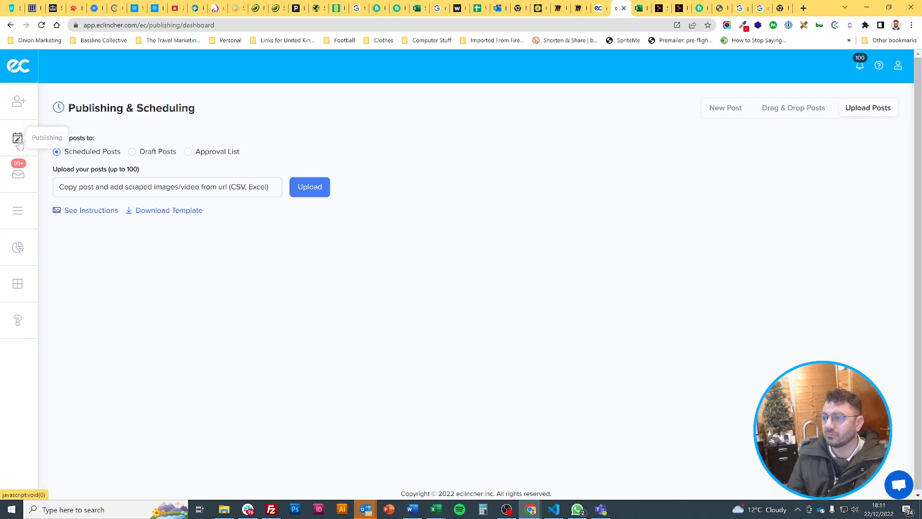
mouse_move(18, 138)
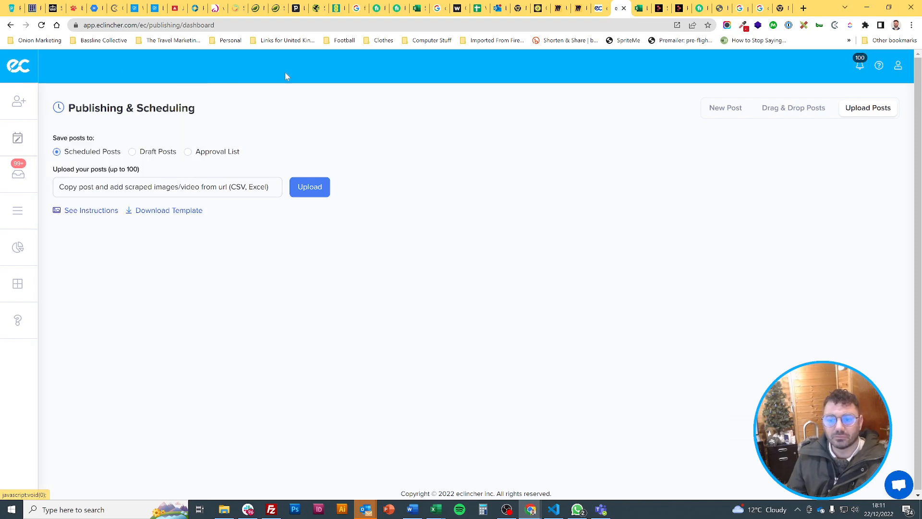
click(742, 106)
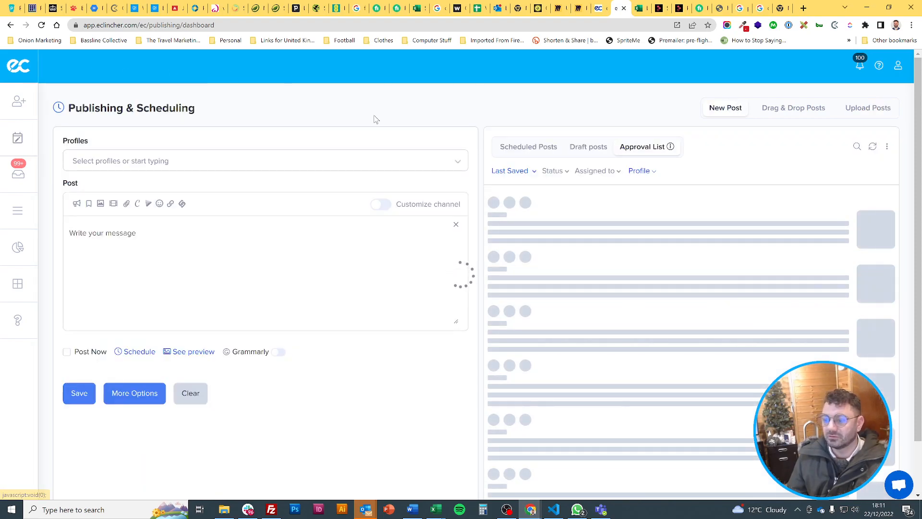
Open the Upload Posts page and set the Approval List as the place to save the posts
click(857, 110)
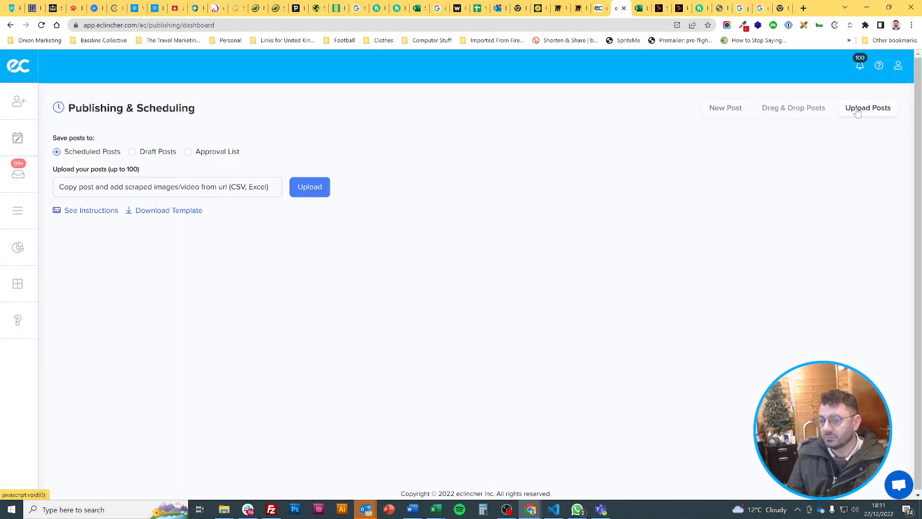
click(194, 157)
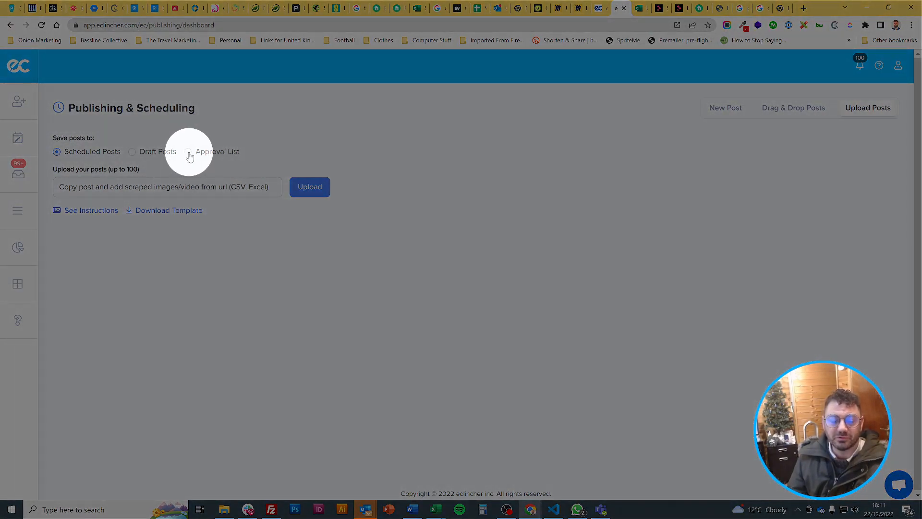
click(188, 152)
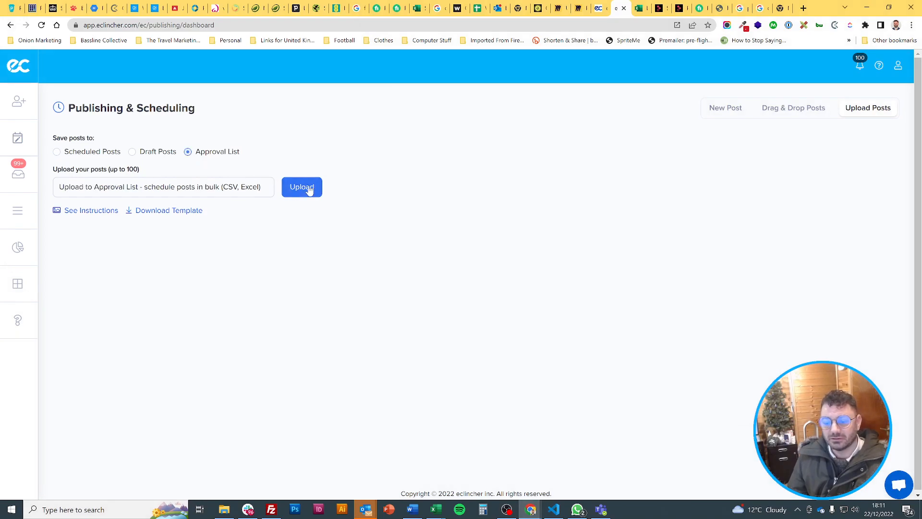
click(240, 189)
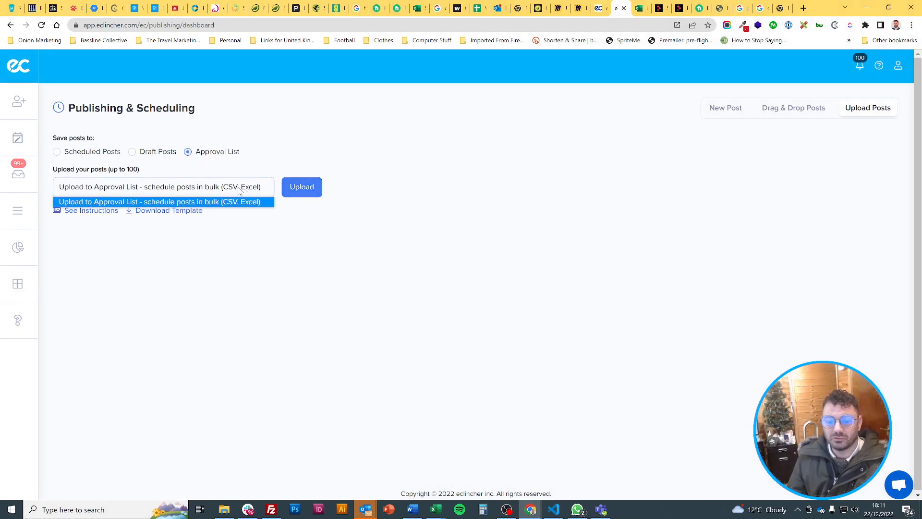
click(240, 190)
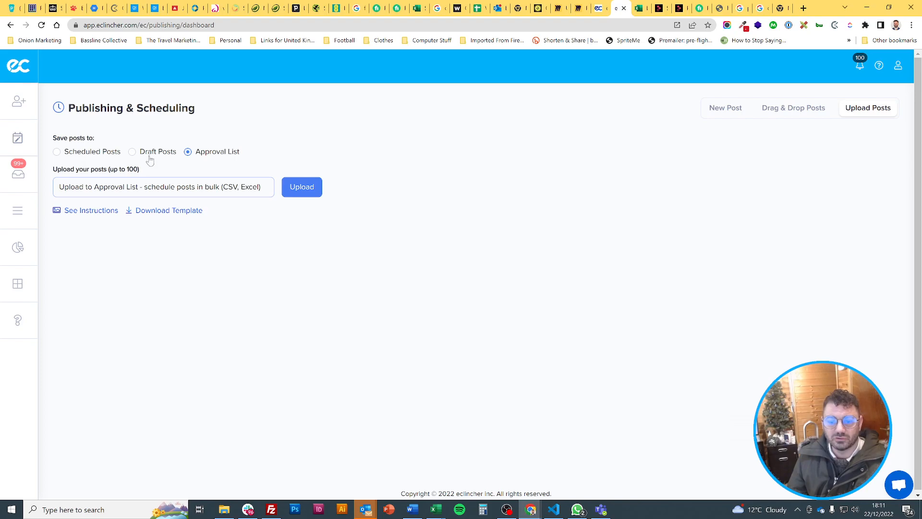
Upload the file 2022-12-21--Bulk-uploads-of-pictures.xlsx in bulk to the Approval List
click(307, 194)
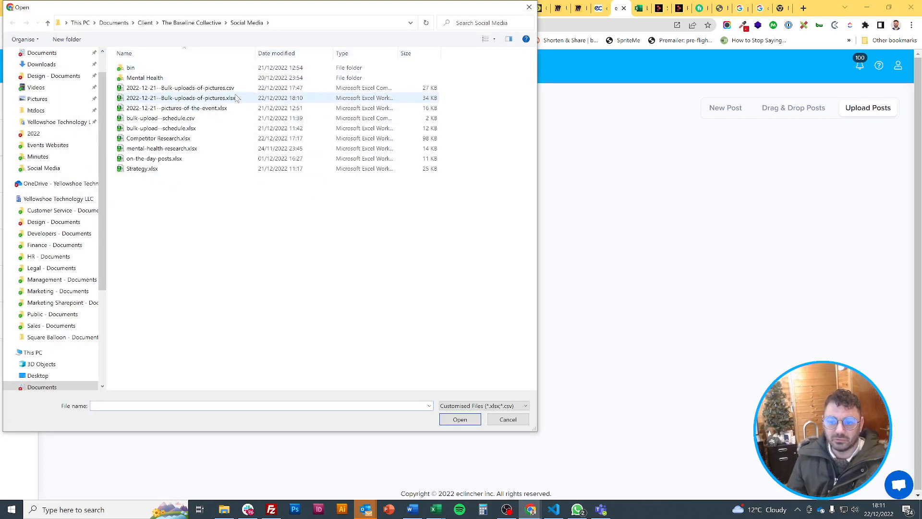
double_click(236, 98)
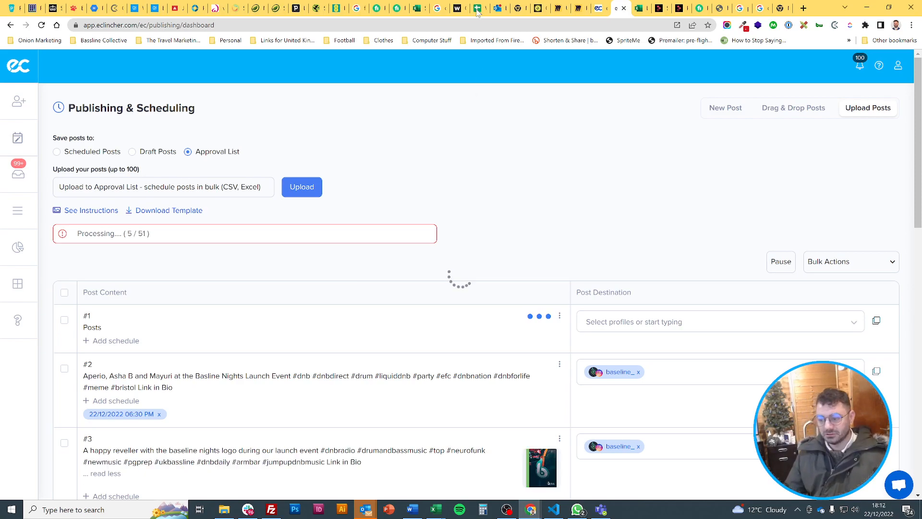
scroll(597, 189, down, 3)
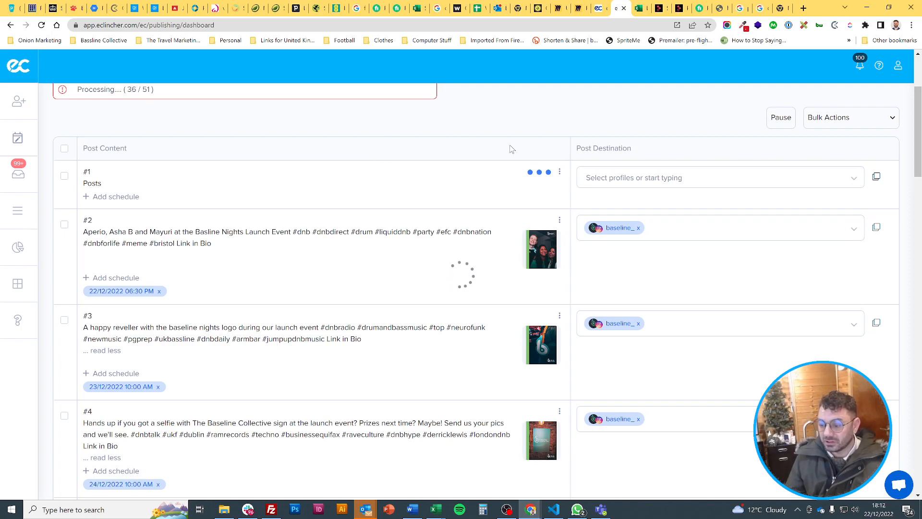
Switch to the bulk uploads workbook in Excel and look through the rows of the 2022-12-21--Bulk-uploads-of-pic sheet to the last post
mouse_move(435, 508)
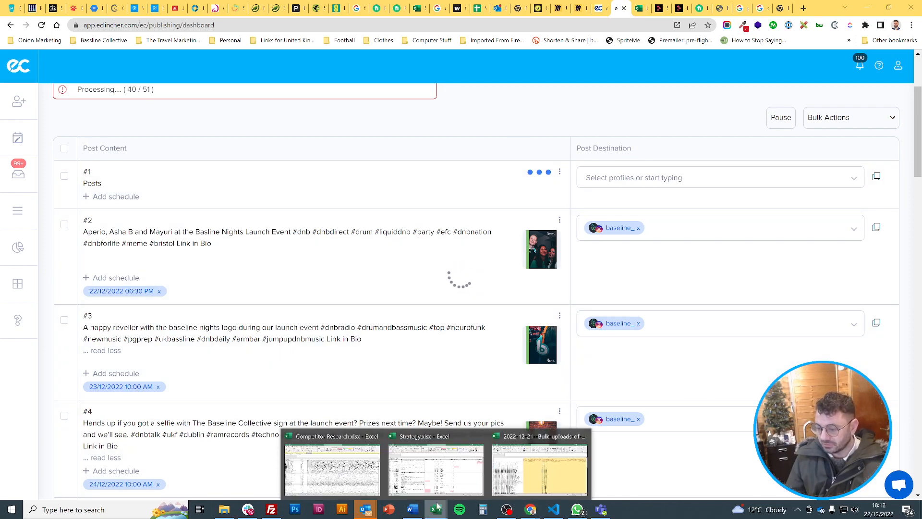
click(540, 465)
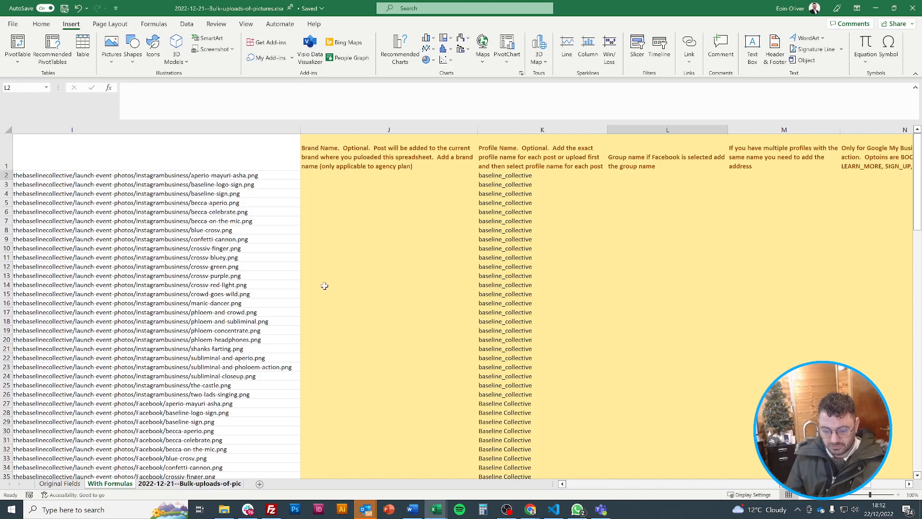
click(190, 483)
scroll(192, 278, down, 5)
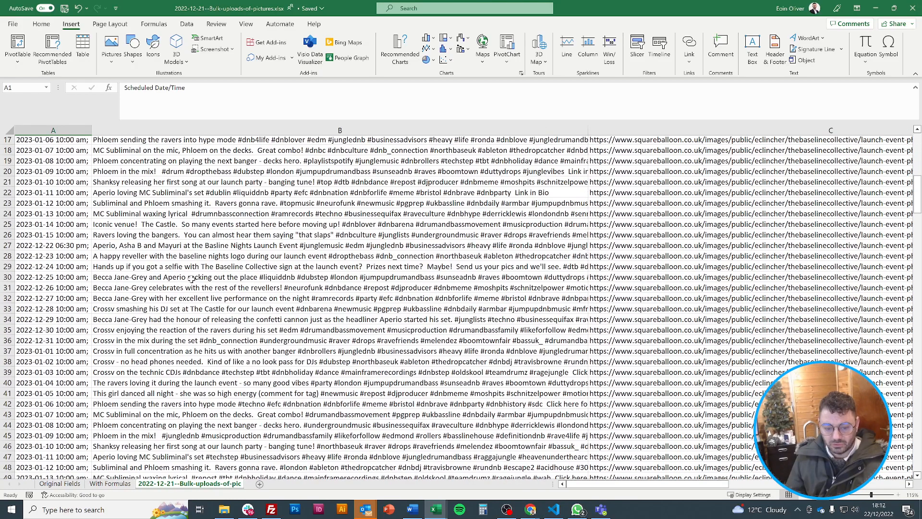
scroll(191, 278, down, 3)
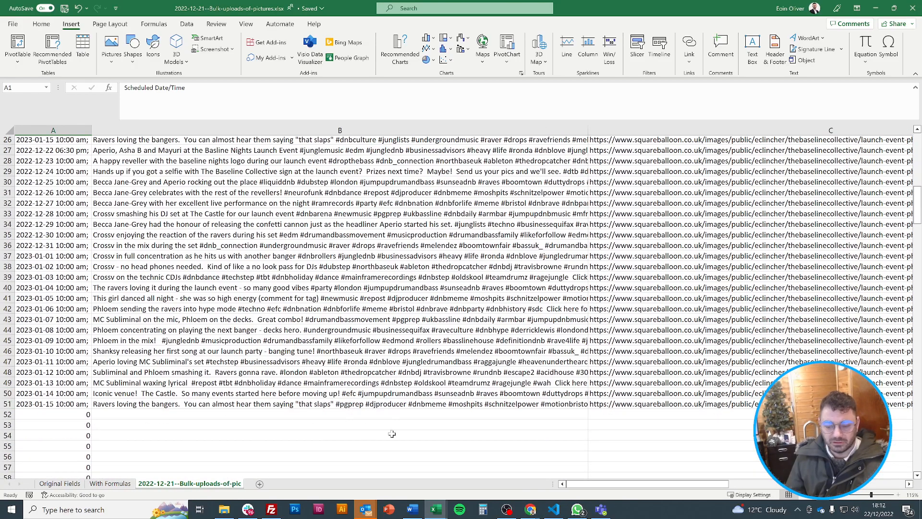
Switch back to eclincher in Chrome and delete the empty post #1, "Posts", from the uploaded list
click(530, 509)
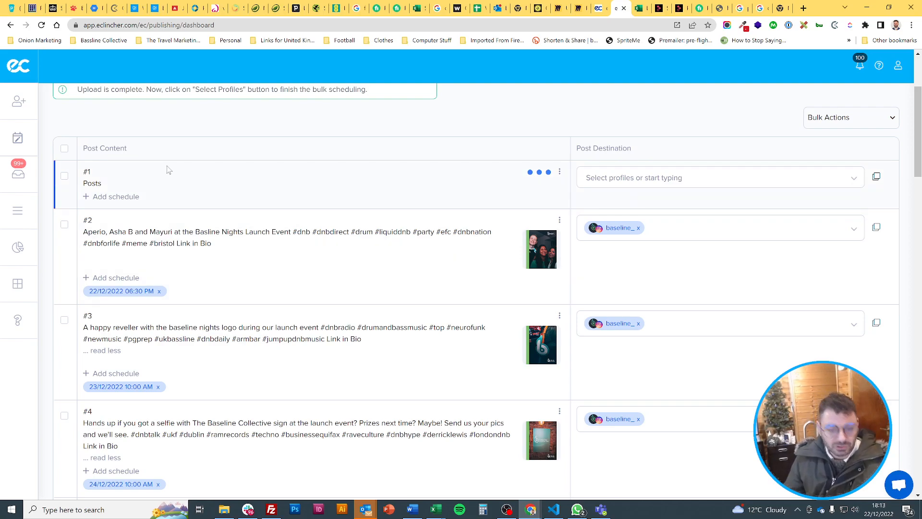
click(64, 175)
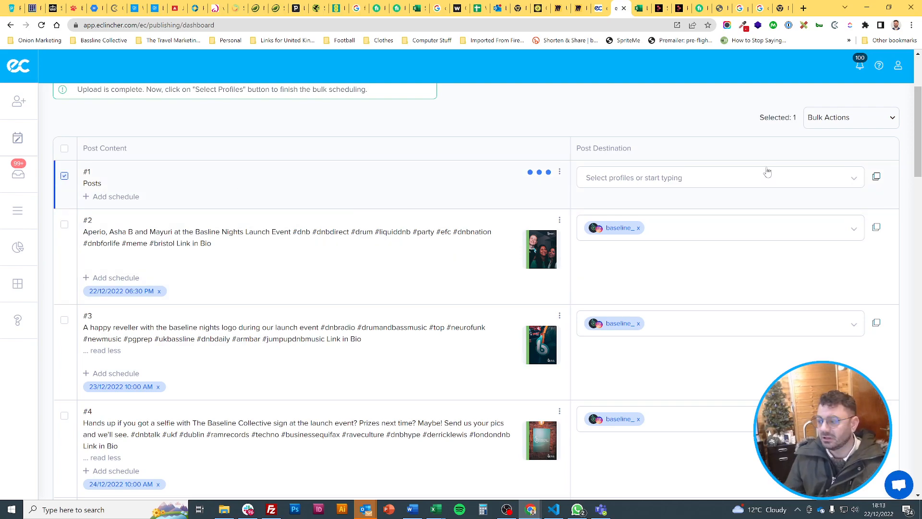
click(862, 122)
scroll(840, 142, down, 2)
scroll(768, 231, up, 2)
scroll(766, 247, down, 2)
click(749, 211)
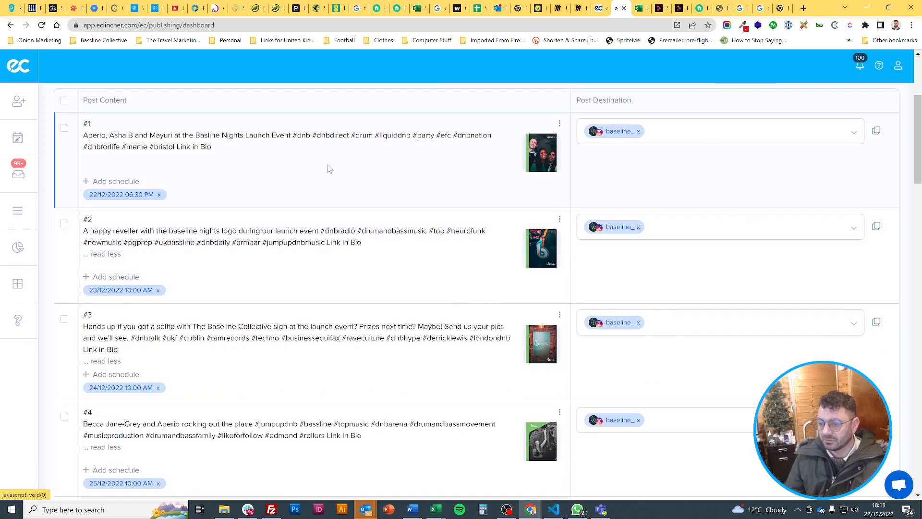
Look through the texts, pictures, schedules and destinations of the uploaded posts down to the Save option
scroll(334, 175, up, 4)
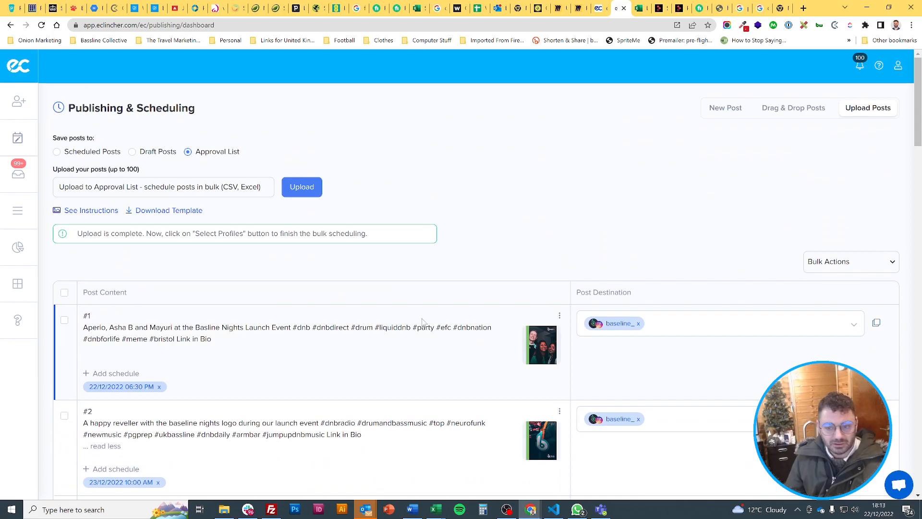
scroll(500, 198, down, 20)
scroll(465, 190, down, 1)
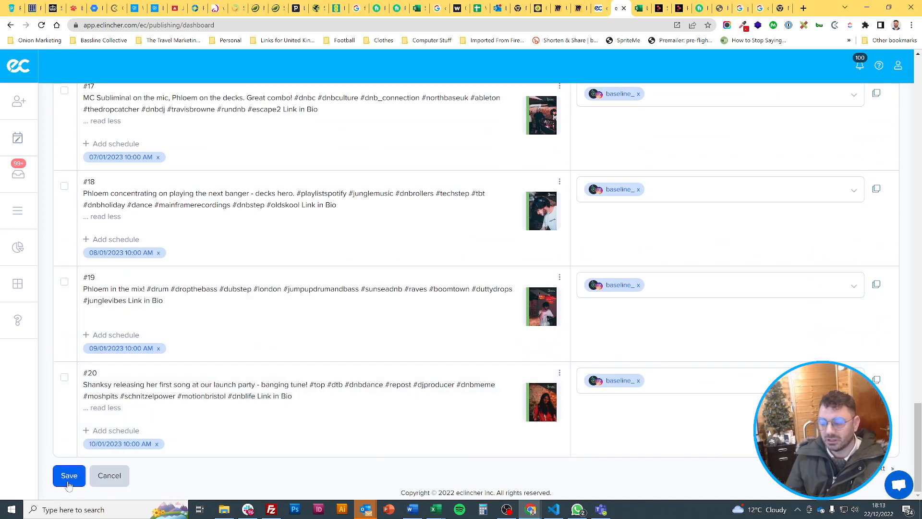
scroll(306, 384, up, 20)
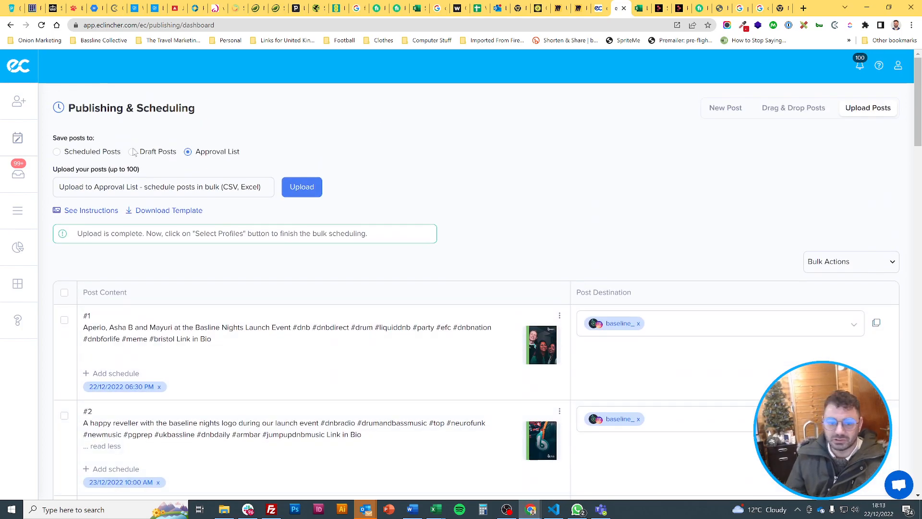
Open the New Post page and select all posts in all pages of the Approval List
click(725, 108)
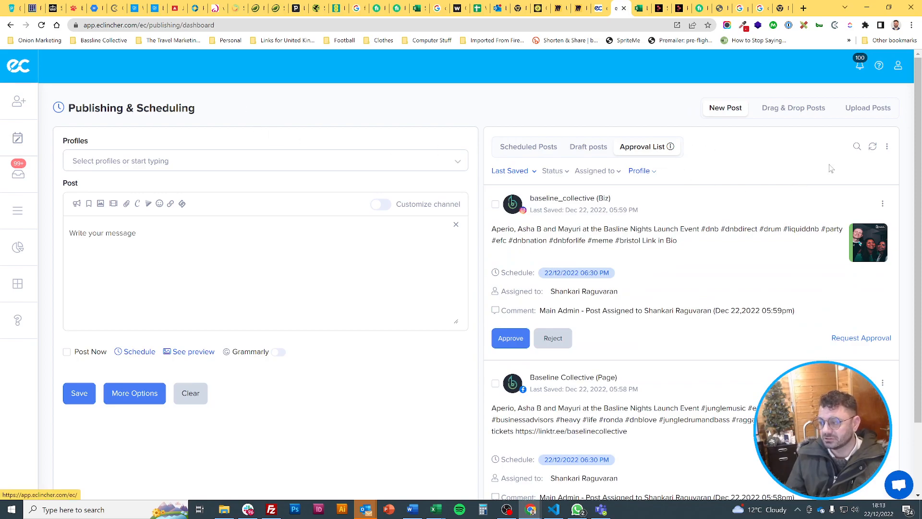
click(887, 146)
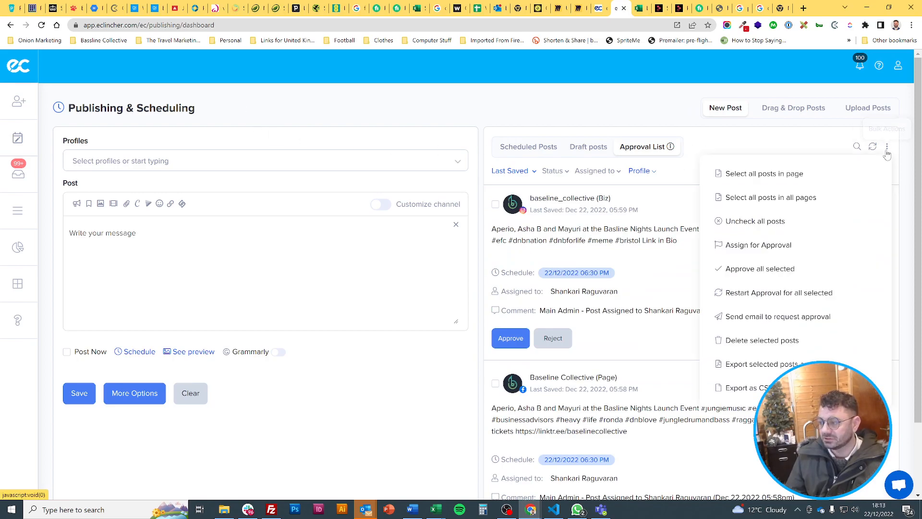
click(780, 204)
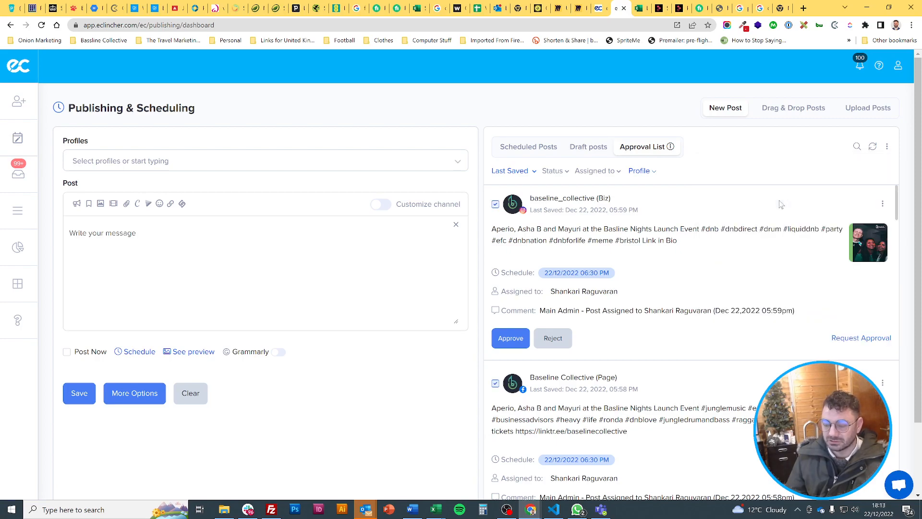
Try to assign the selected posts for approval through a single workflow with two external approvers
click(887, 148)
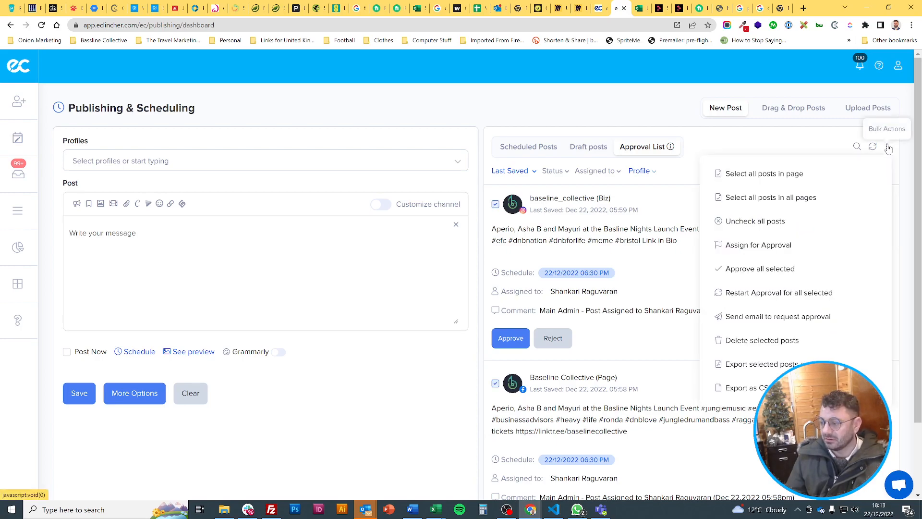
click(759, 246)
click(395, 289)
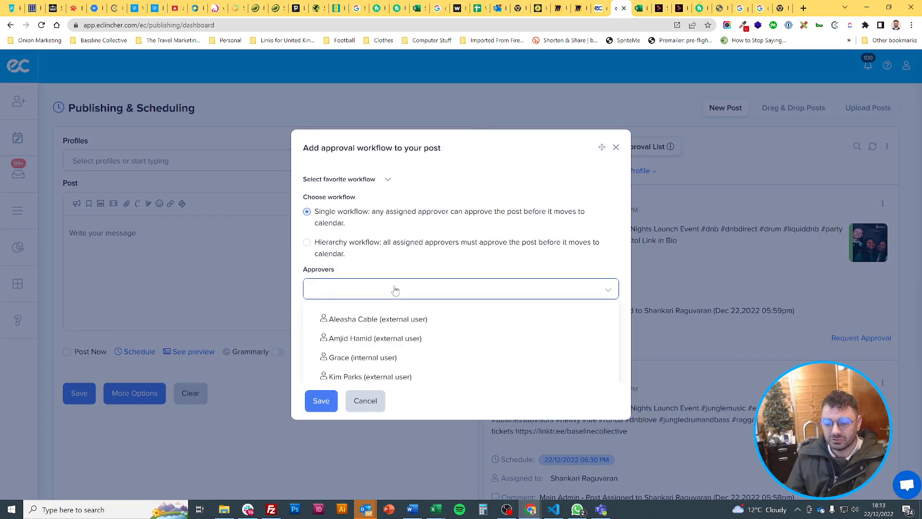
click(412, 340)
click(407, 293)
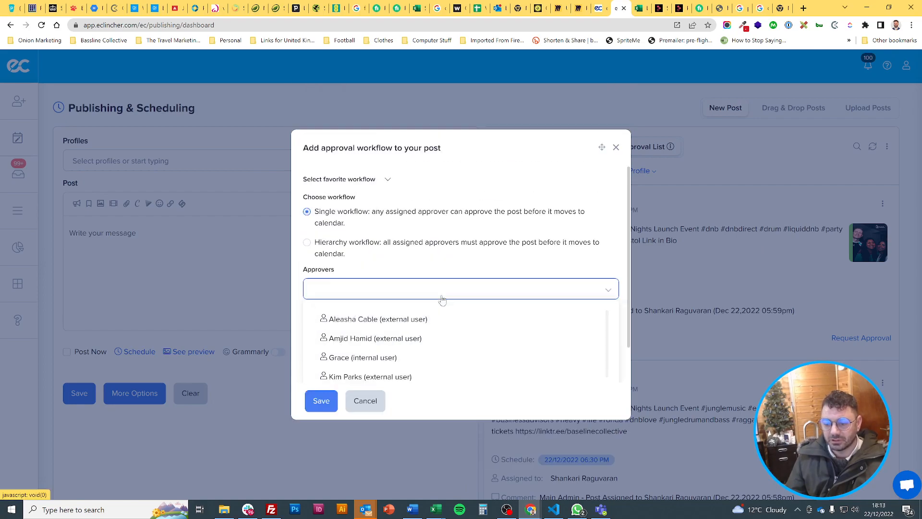
click(410, 318)
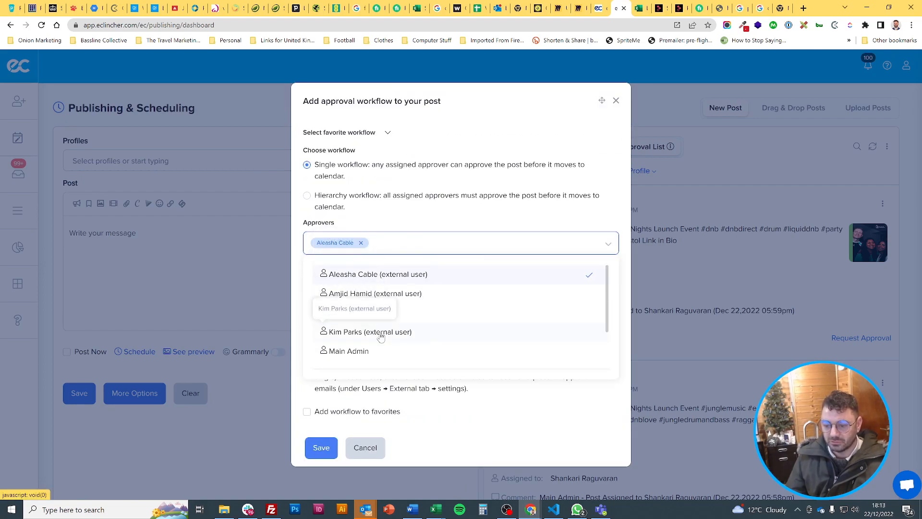
click(402, 329)
click(520, 157)
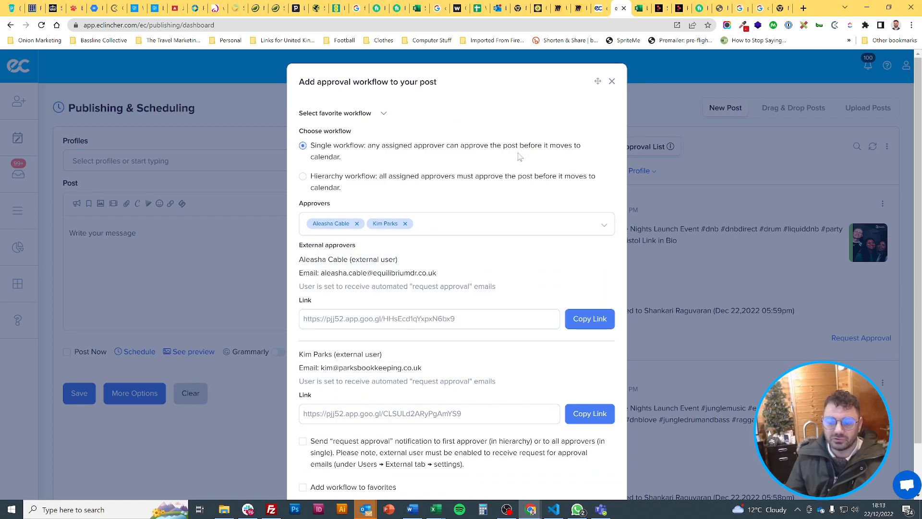
scroll(509, 182, down, 2)
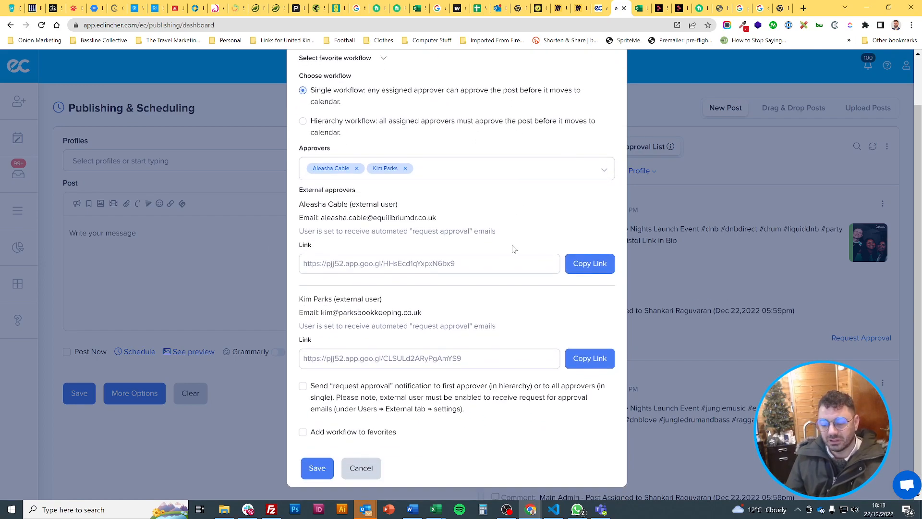
scroll(578, 233, up, 2)
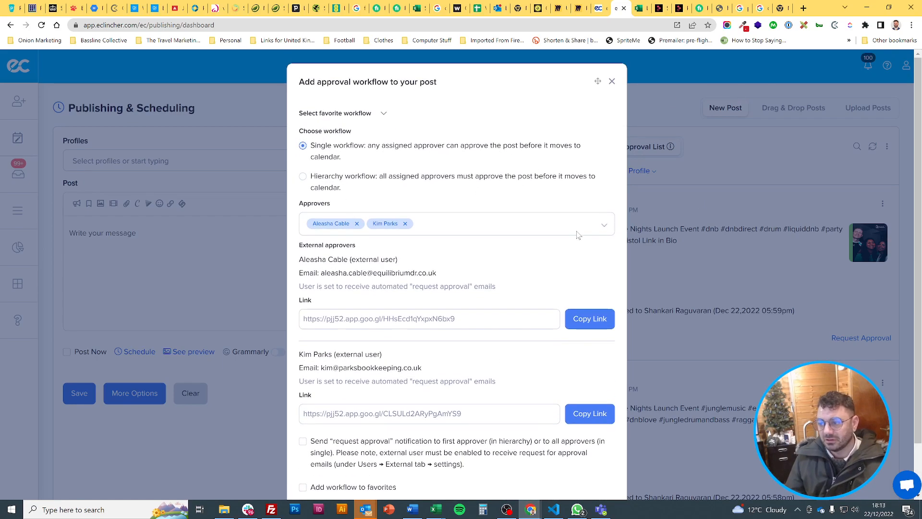
click(611, 82)
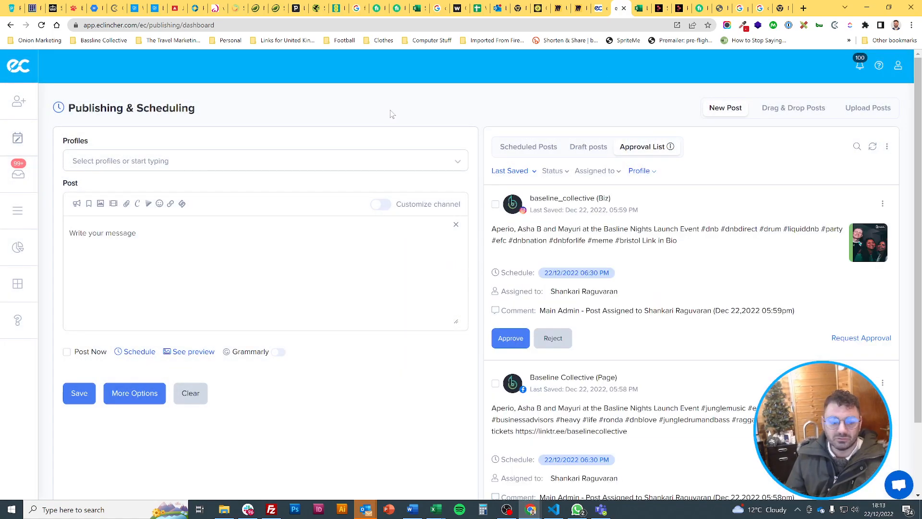